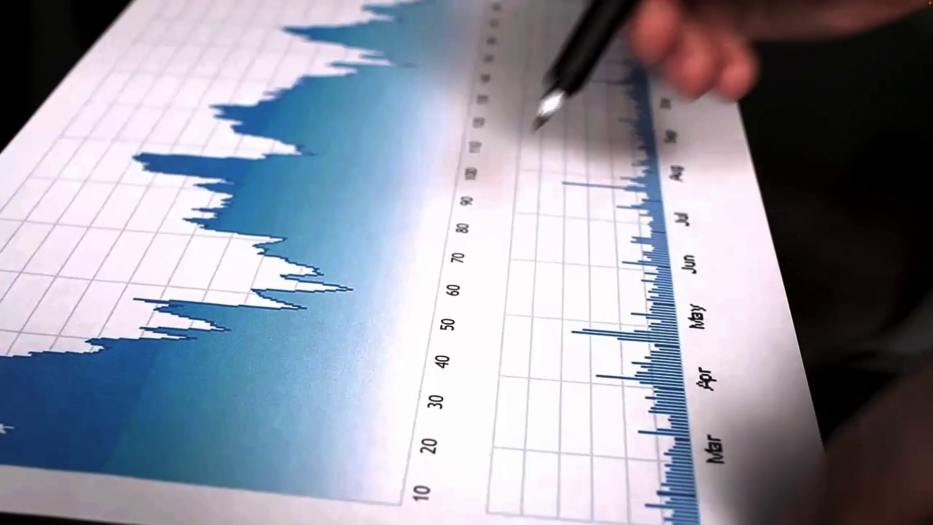
- Switch from the presentation to the daily JPY currency-basket chart in TradingView
{"action": "key", "text": "super+Tab"}
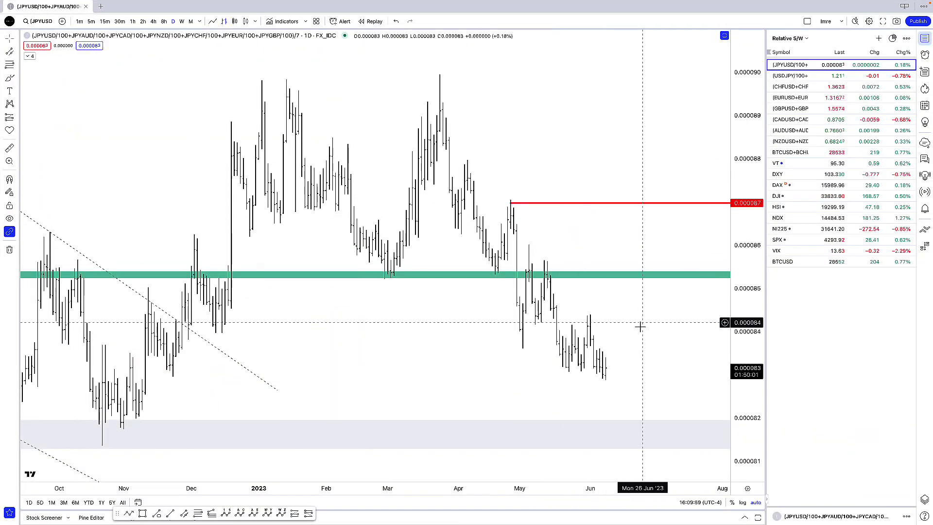
- Zoom out and pan to recent months, discarding an unfinished trend line
{"action": "scroll", "coordinate": [637, 324], "scroll_direction": "down", "scroll_amount": 5}
{"action": "scroll", "coordinate": [637, 324], "scroll_direction": "down", "scroll_amount": 3}
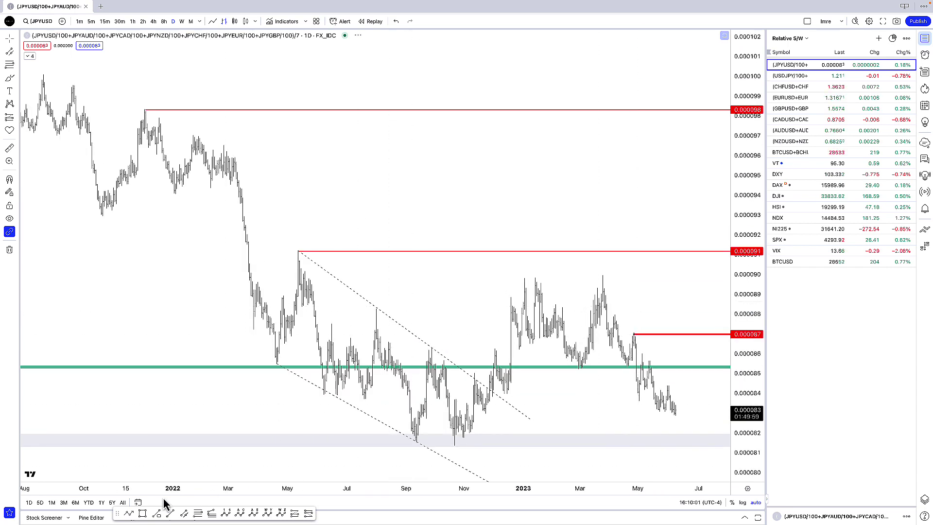
{"action": "left_click", "coordinate": [128, 514]}
{"action": "left_click", "coordinate": [277, 362]}
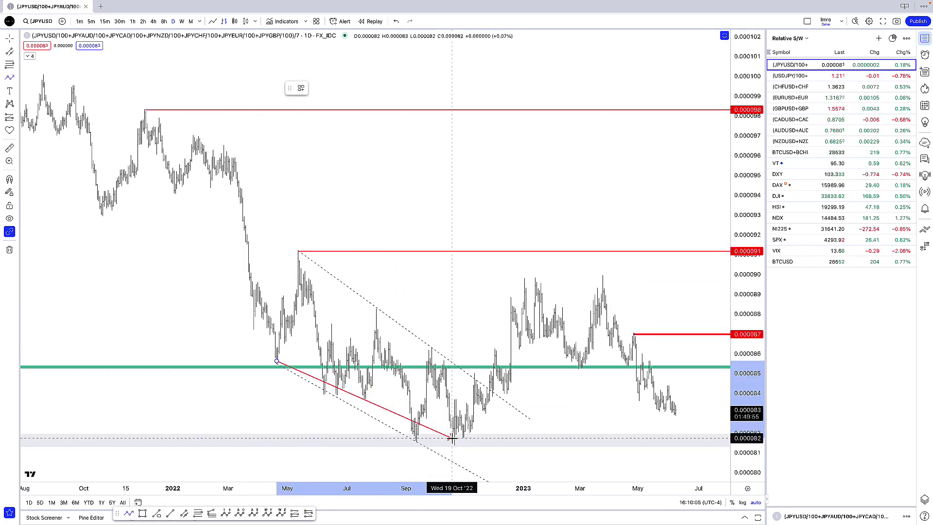
{"action": "key", "text": "Escape"}
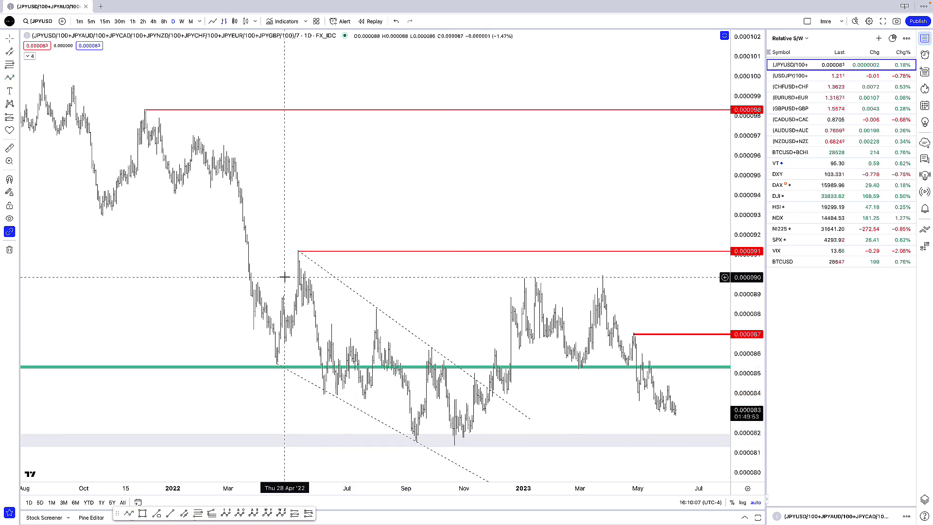
{"action": "left_click_drag", "start_coordinate": [557, 408], "coordinate": [445, 407]}
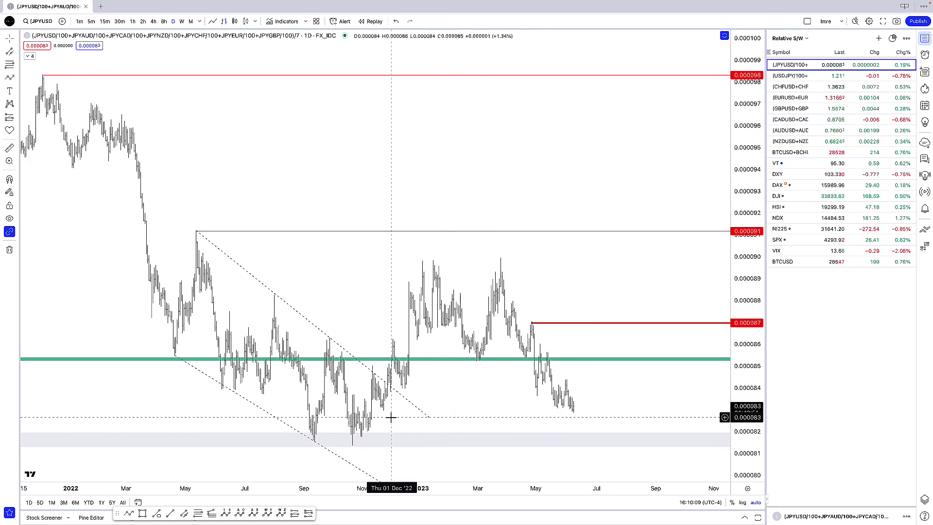
- Draw the lower blue line from late April to the mid-June low; start the upper one
{"action": "left_click", "coordinate": [170, 514]}
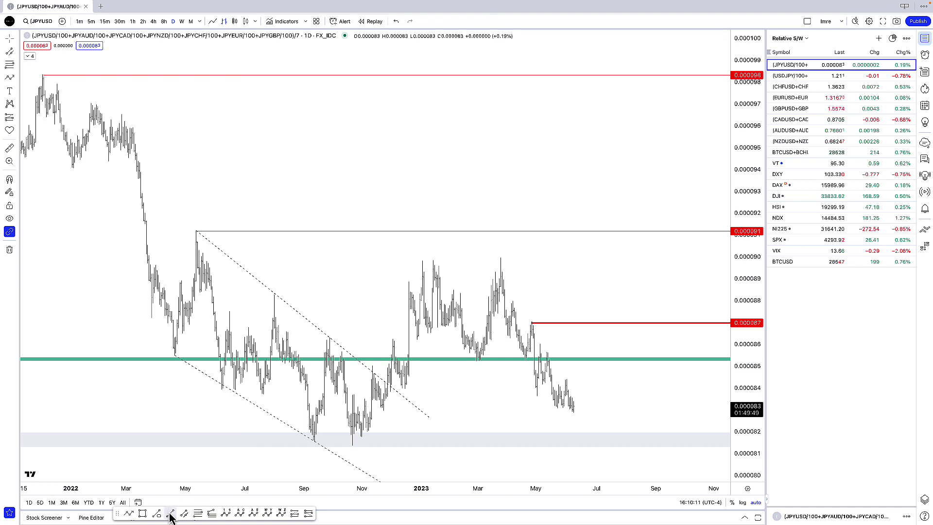
{"action": "left_click", "coordinate": [534, 393]}
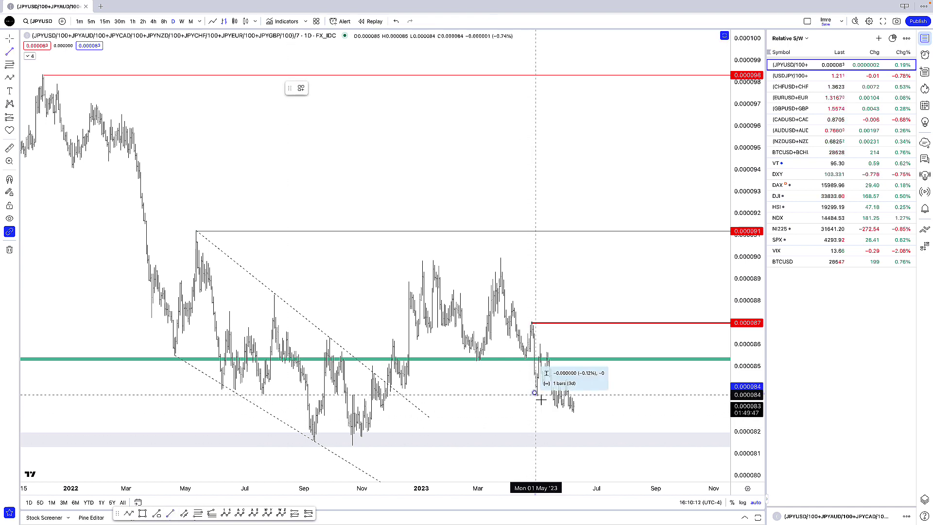
{"action": "left_click", "coordinate": [585, 424]}
{"action": "left_click", "coordinate": [170, 514]}
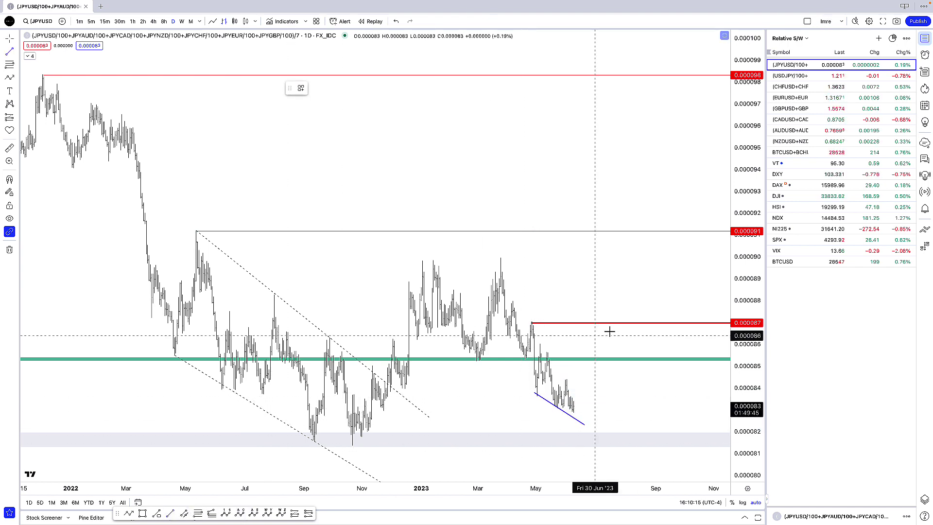
{"action": "left_click", "coordinate": [540, 345]}
- Finish the upper channel line at mid-June to complete the falling channel
{"action": "left_click", "coordinate": [588, 405]}
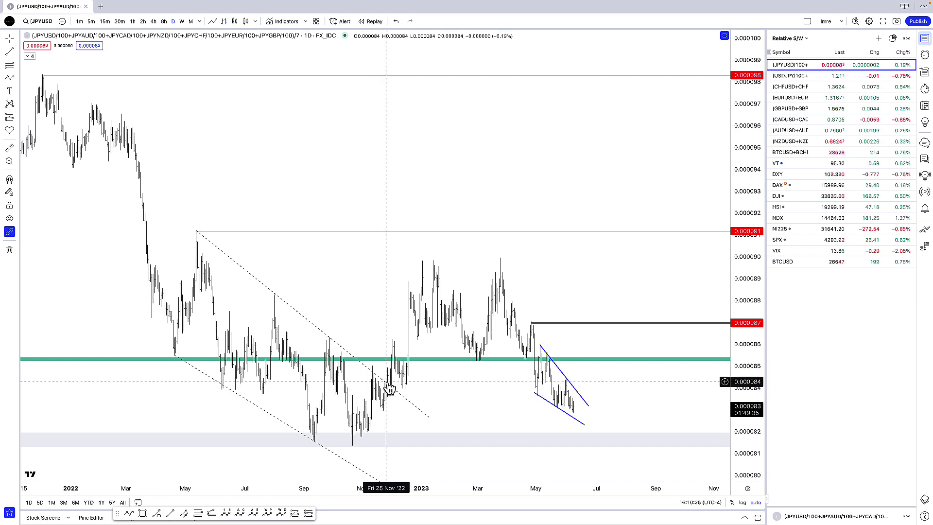
{"action": "scroll", "coordinate": [391, 386], "scroll_direction": "up", "scroll_amount": 2}
{"action": "scroll", "coordinate": [595, 379], "scroll_direction": "up", "scroll_amount": 2}
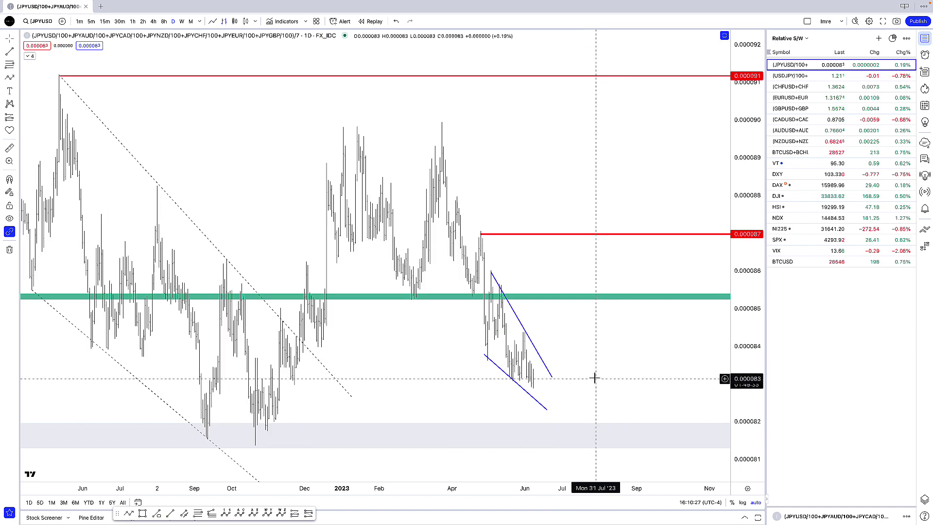
- Sketch a projected price path through the channel, then delete it
{"action": "left_click", "coordinate": [128, 514]}
{"action": "left_click", "coordinate": [535, 374]}
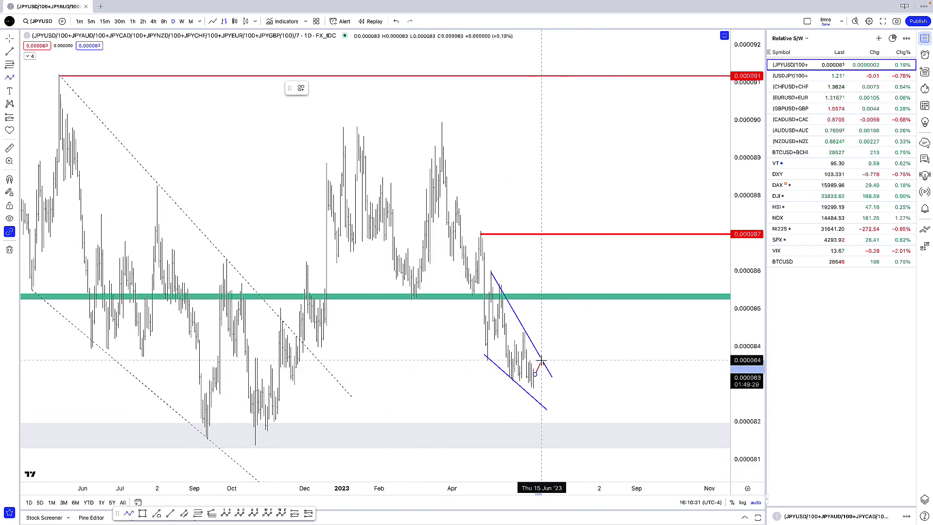
{"action": "left_click", "coordinate": [541, 361]}
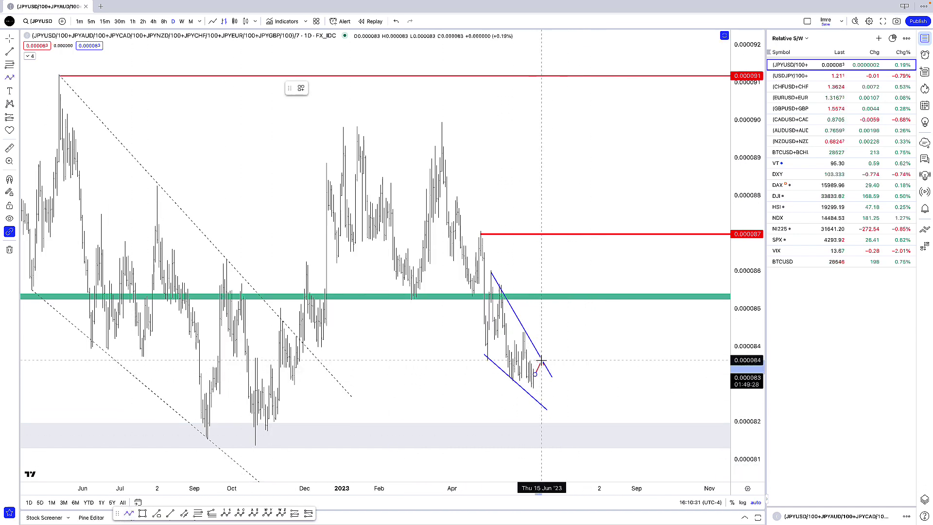
{"action": "left_click", "coordinate": [546, 406]}
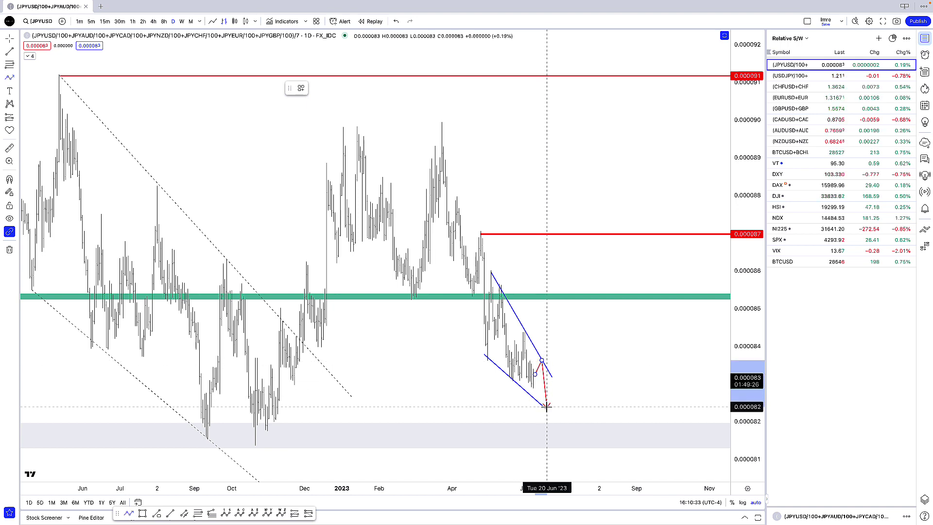
{"action": "double_click", "coordinate": [571, 275]}
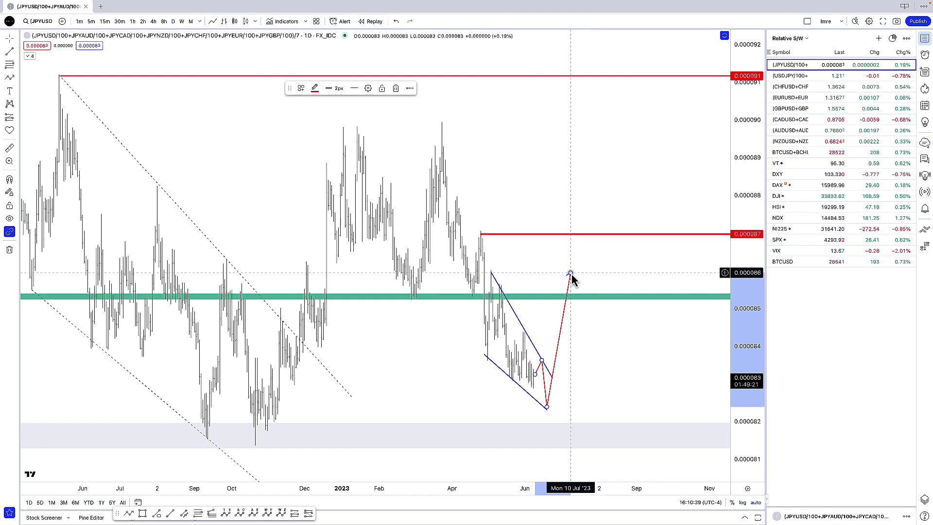
{"action": "key", "text": "Delete"}
- Extend the lower line's start slightly left and restore the MACD and RSI panes
{"action": "left_click", "coordinate": [483, 360]}
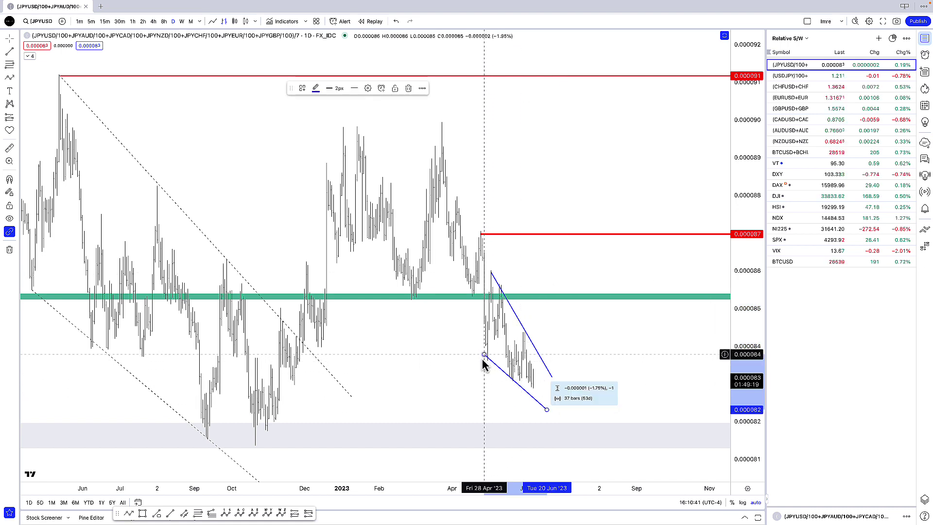
{"action": "left_click_drag", "start_coordinate": [484, 360], "coordinate": [478, 358]}
{"action": "left_click", "coordinate": [585, 323]}
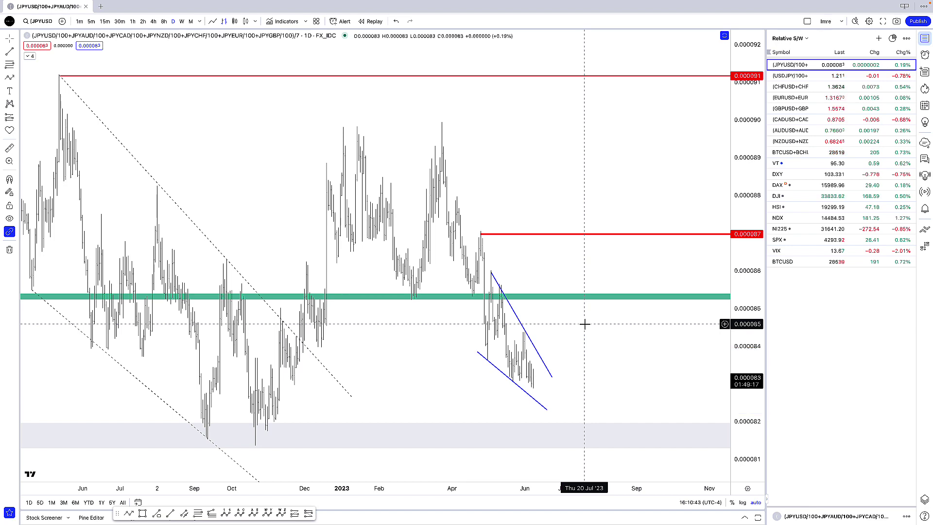
{"action": "double_click", "coordinate": [575, 323]}
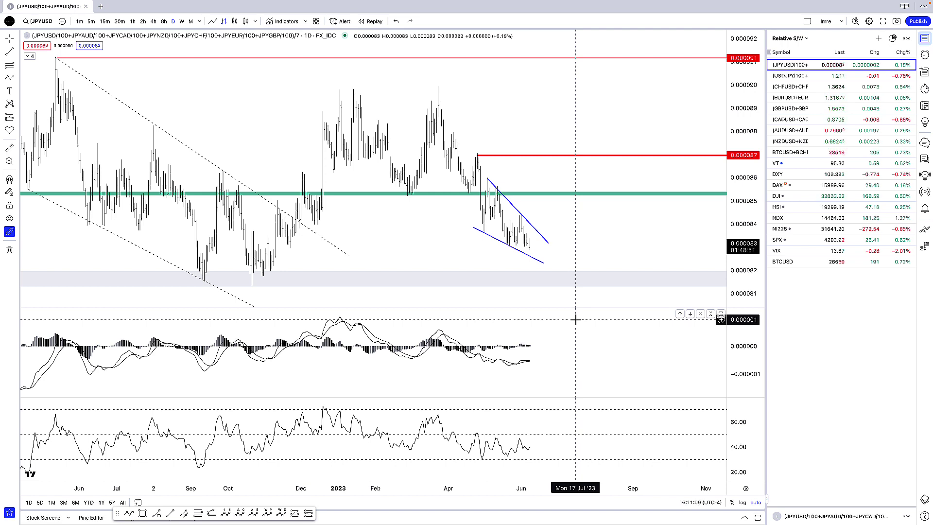
- Switch to the USDJPY index chart with the price pane maximized
{"action": "key", "text": "Down"}
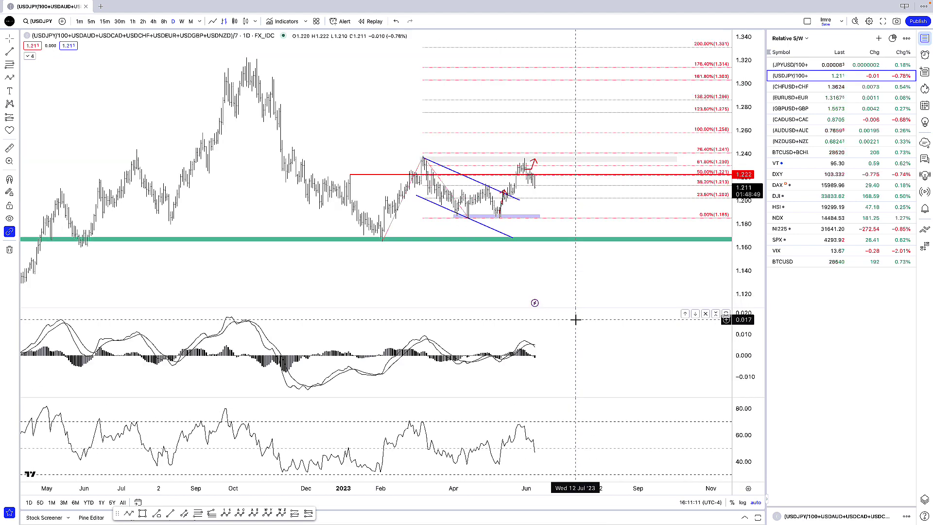
{"action": "double_click", "coordinate": [462, 263]}
{"action": "scroll", "coordinate": [462, 263], "scroll_direction": "up", "scroll_amount": 3}
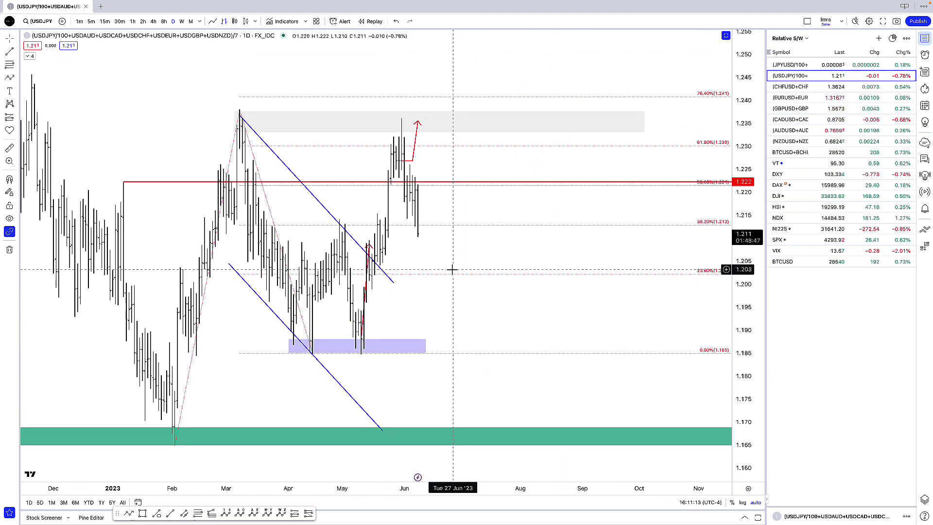
- Delete the purple zone, red line and red arrow while keeping the Fibonacci levels
{"action": "left_click", "coordinate": [450, 263]}
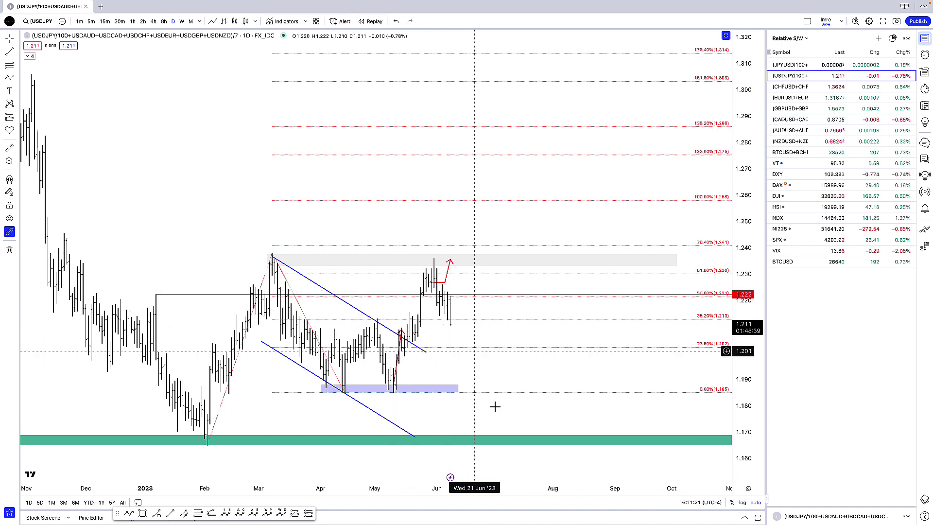
{"action": "left_click_drag", "start_coordinate": [457, 388], "coordinate": [554, 388]}
{"action": "key", "text": "Delete"}
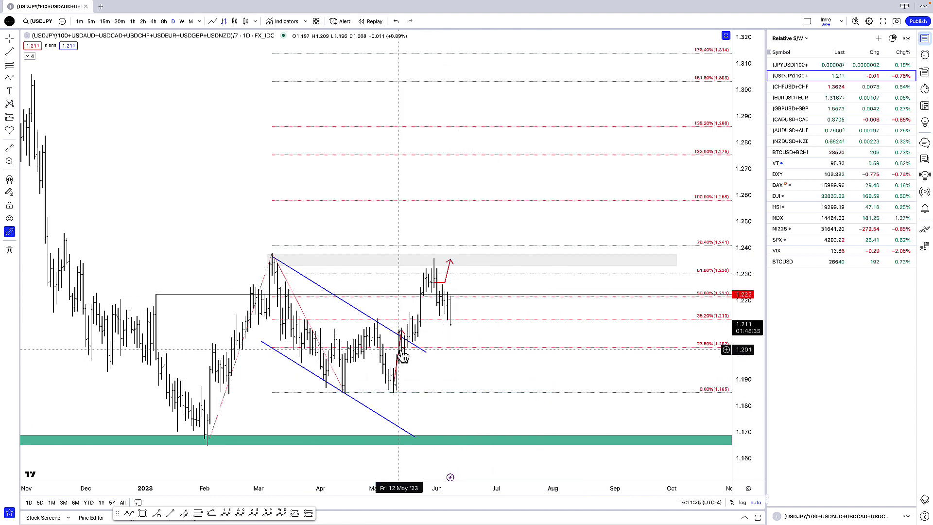
{"action": "left_click", "coordinate": [403, 357]}
{"action": "key", "text": "Delete"}
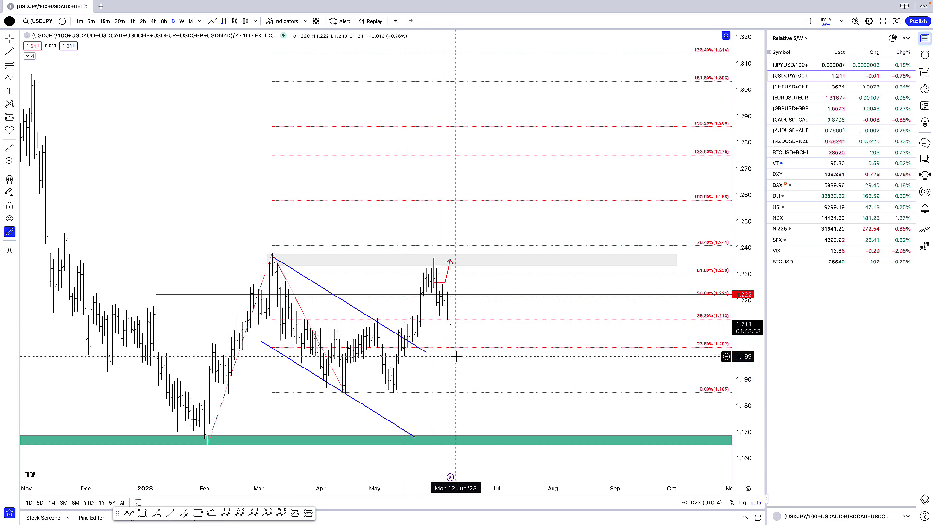
{"action": "left_click", "coordinate": [458, 344]}
{"action": "key", "text": "Delete"}
{"action": "left_click", "coordinate": [446, 280]}
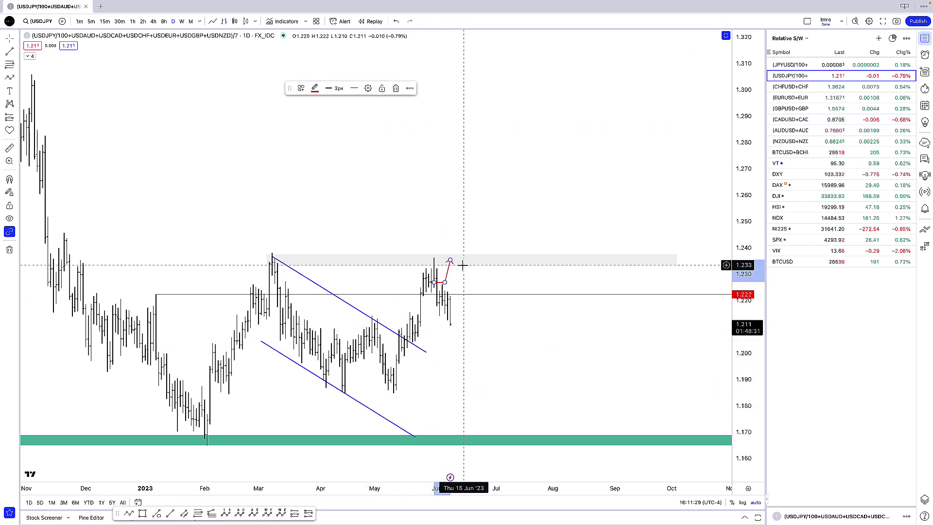
{"action": "key", "text": "ctrl+z"}
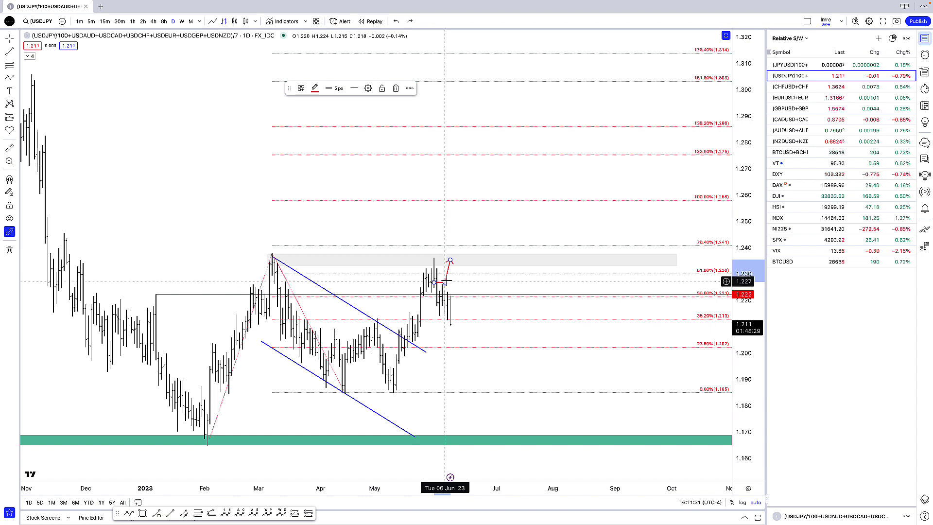
{"action": "key", "text": "Delete"}
- Raise the grey zone from about 1.235 to the 100% level near 1.258
{"action": "left_click", "coordinate": [471, 255]}
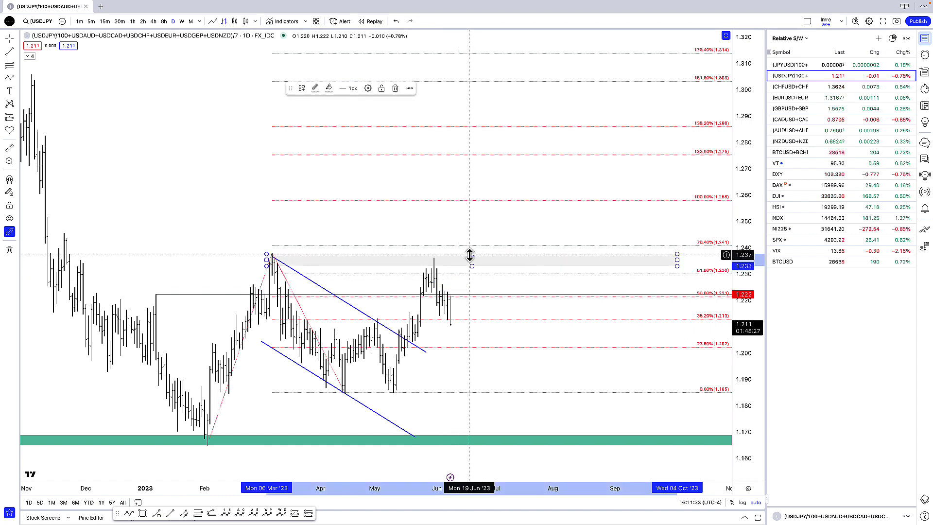
{"action": "left_click_drag", "start_coordinate": [483, 258], "coordinate": [532, 202]}
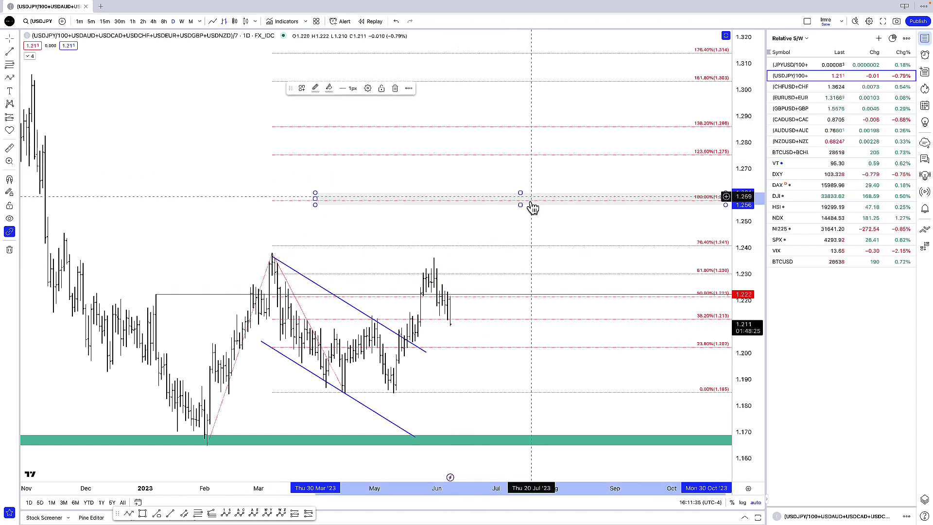
{"action": "left_click", "coordinate": [525, 229]}
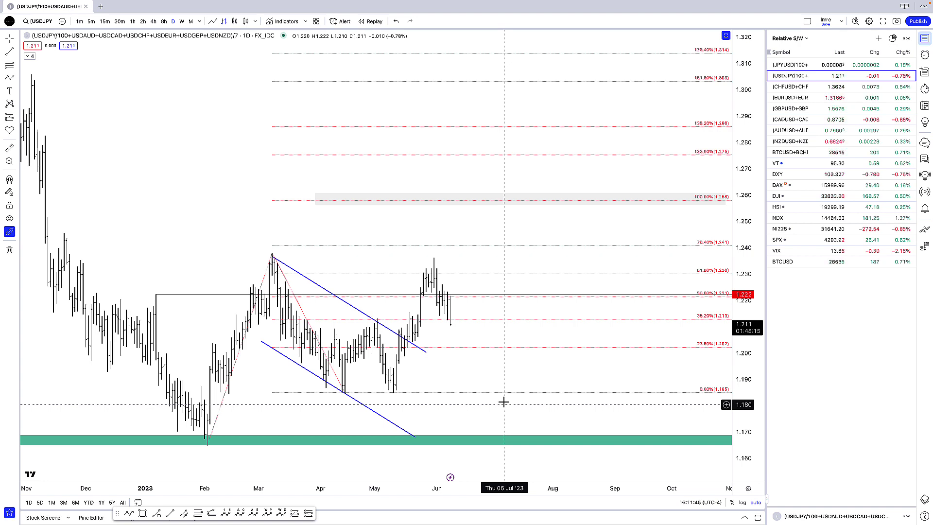
- Delete both blue trend lines from the USDJPY chart
{"action": "left_click", "coordinate": [424, 348]}
{"action": "key", "text": "Delete"}
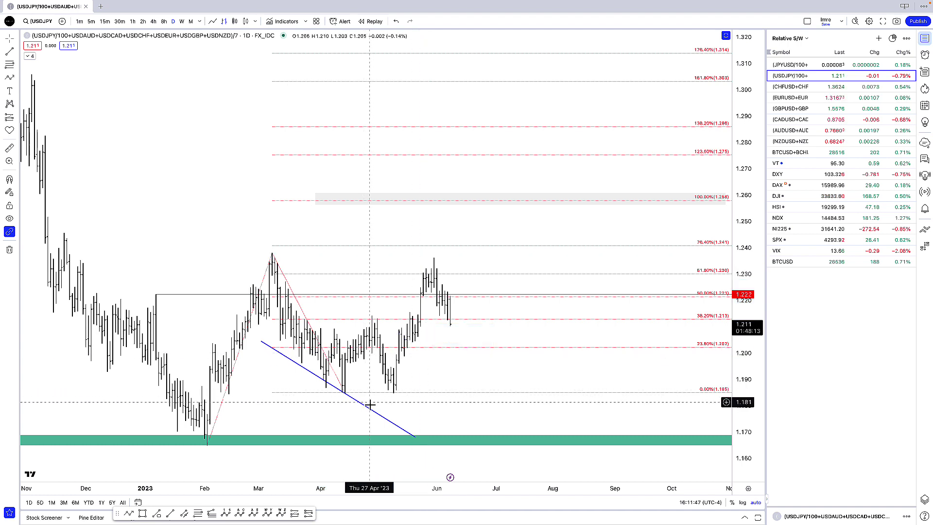
{"action": "double_click", "coordinate": [369, 405]}
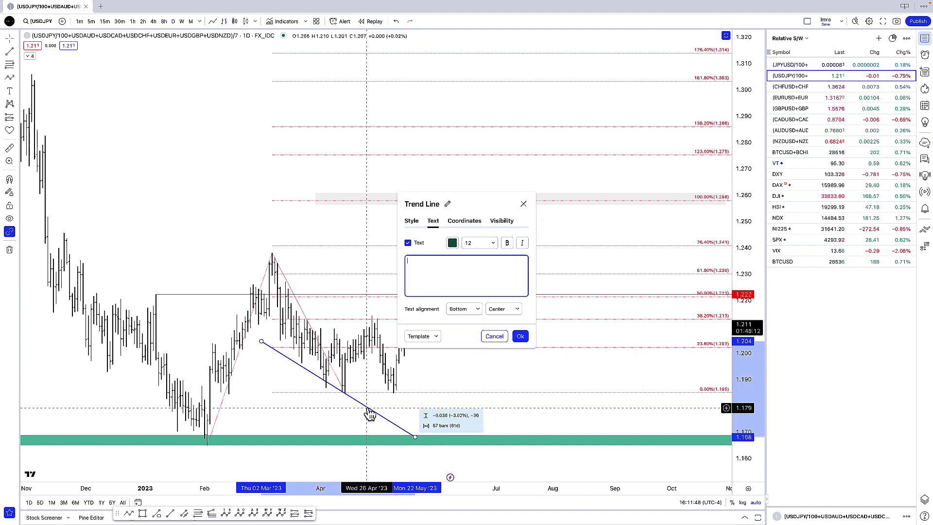
{"action": "left_click", "coordinate": [495, 338]}
{"action": "key", "text": "Delete"}
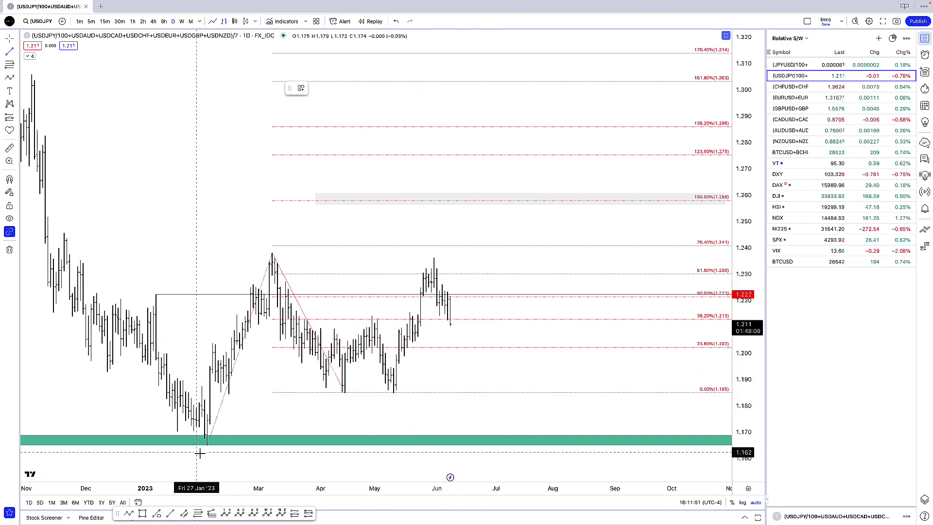
- Try a February–March trend line with a projected May leg, then delete both
{"action": "left_click", "coordinate": [207, 443]}
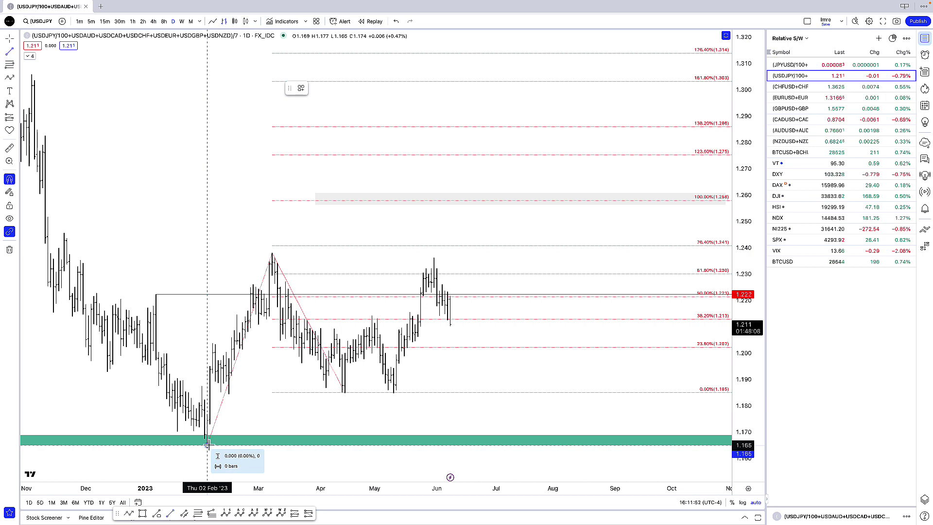
{"action": "left_click", "coordinate": [271, 252]}
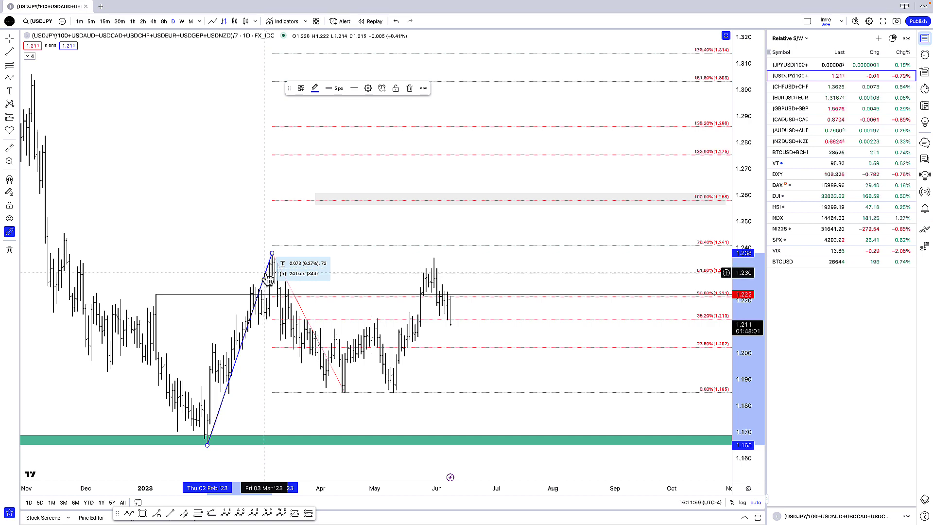
{"action": "left_click_drag", "start_coordinate": [269, 276], "coordinate": [482, 224]}
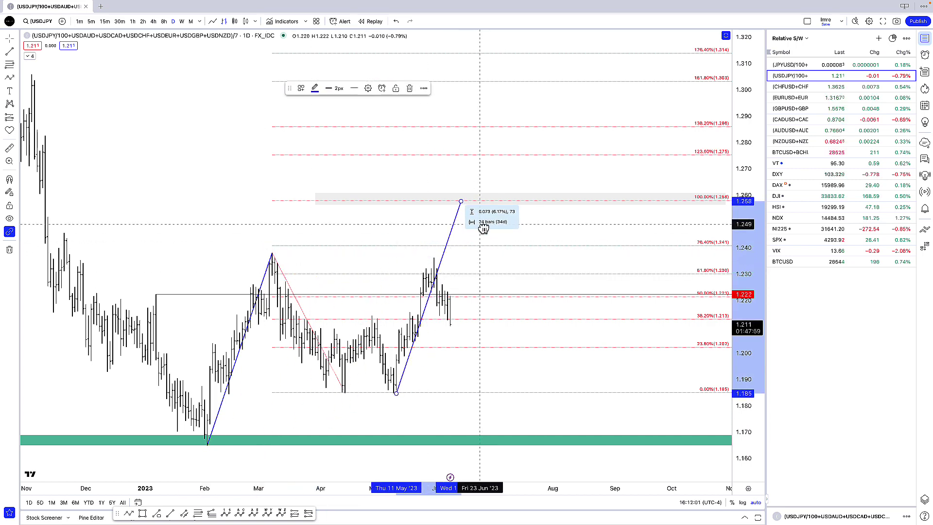
{"action": "left_click", "coordinate": [397, 406]}
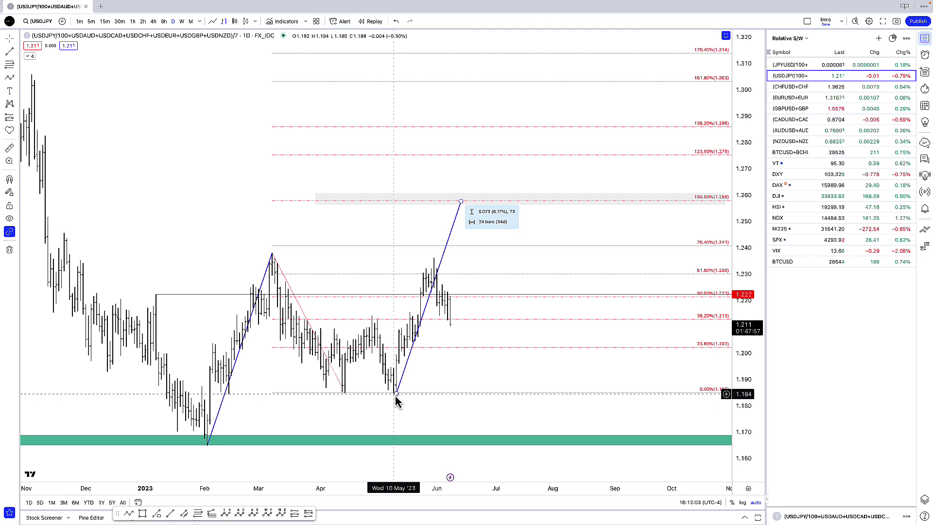
{"action": "left_click", "coordinate": [396, 394]}
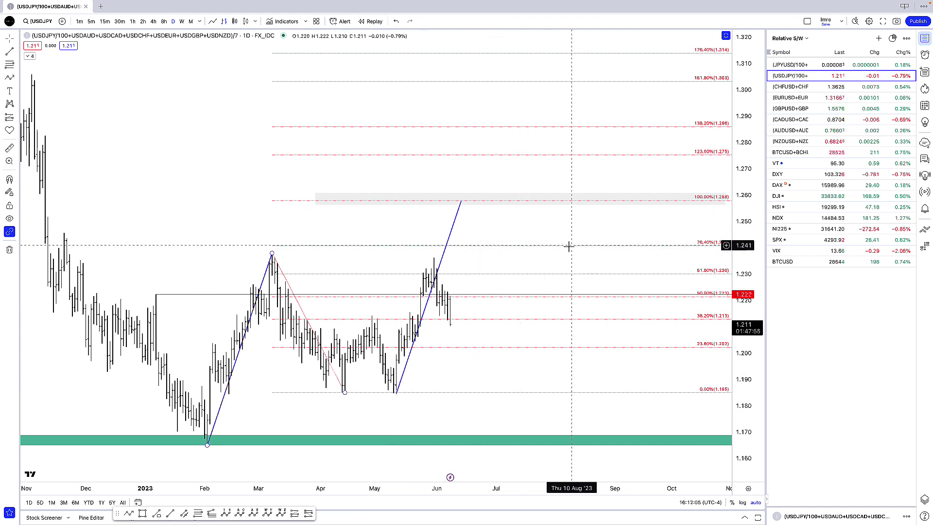
{"action": "left_click", "coordinate": [451, 243]}
{"action": "key", "text": "Delete"}
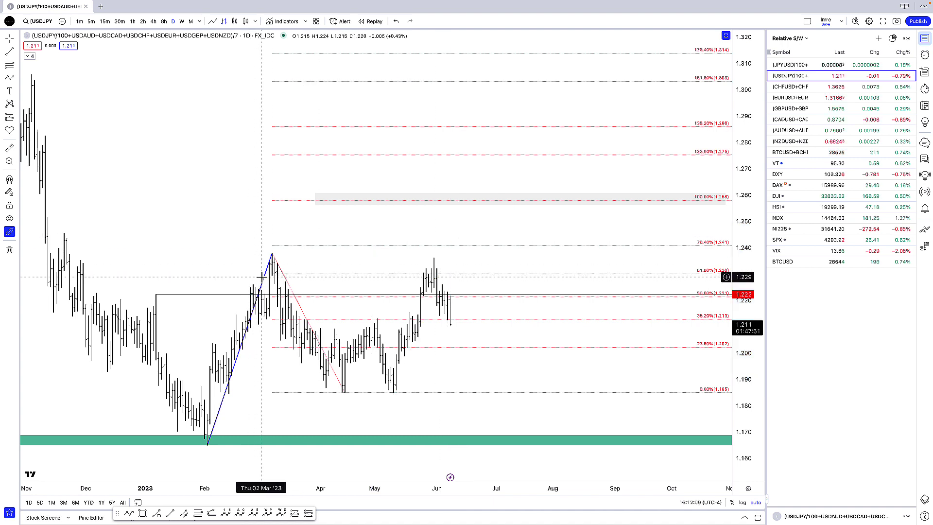
{"action": "left_click", "coordinate": [263, 277]}
{"action": "key", "text": "Delete"}
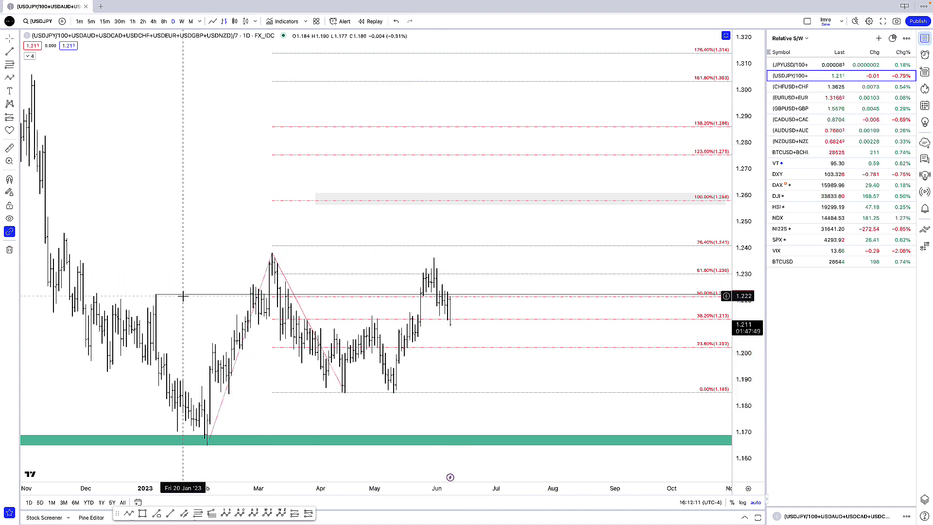
- Start a parallel channel from the February low with its base line ending in September
{"action": "left_click", "coordinate": [185, 514]}
{"action": "left_click", "coordinate": [207, 450]}
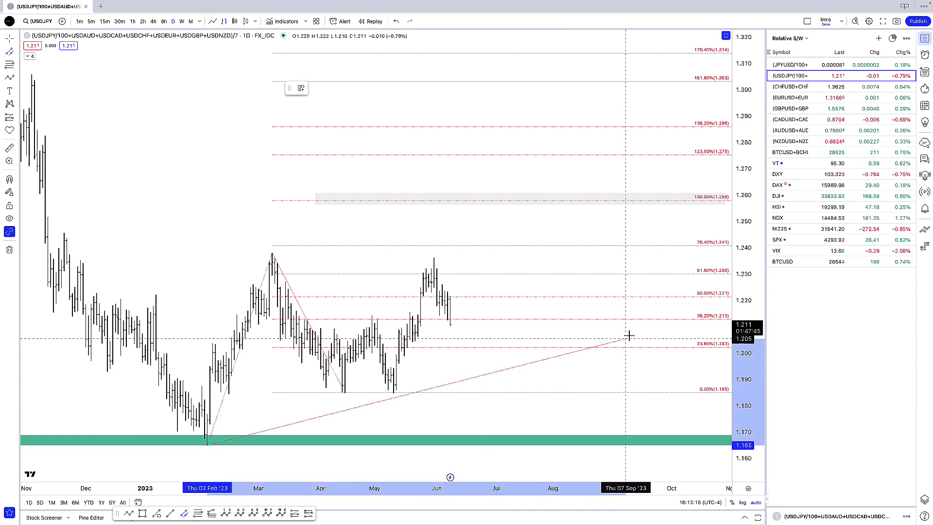
{"action": "left_click", "coordinate": [645, 322]}
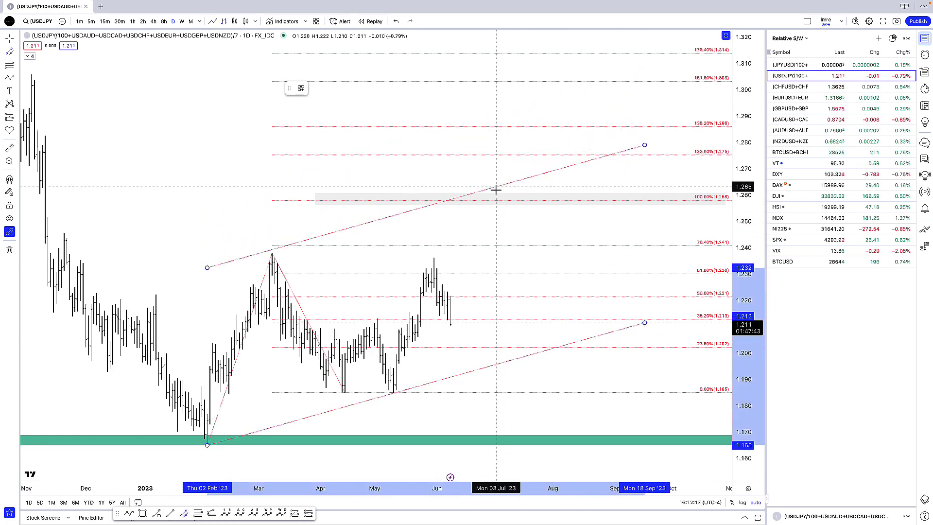
- Set the channel's upper line width and recolour the channel dark
{"action": "left_click", "coordinate": [496, 189]}
{"action": "left_click", "coordinate": [315, 88]}
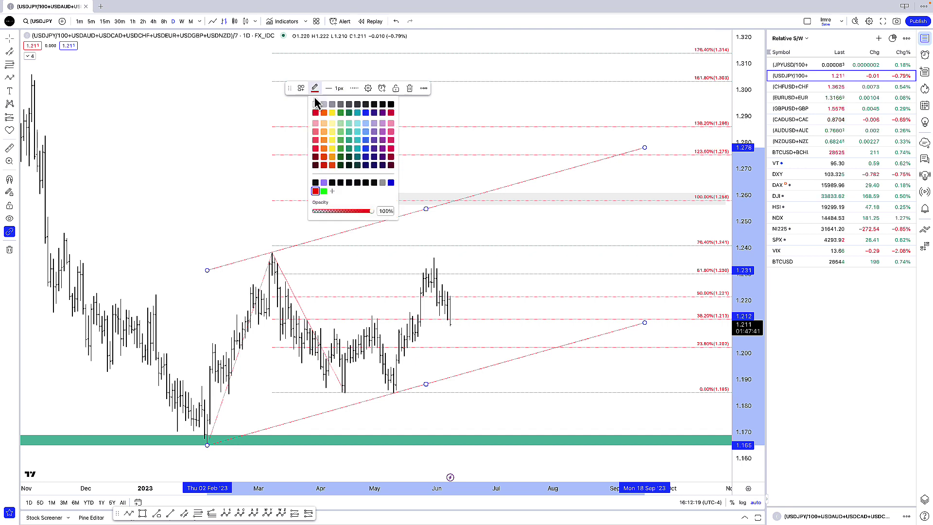
{"action": "left_click", "coordinate": [382, 113]}
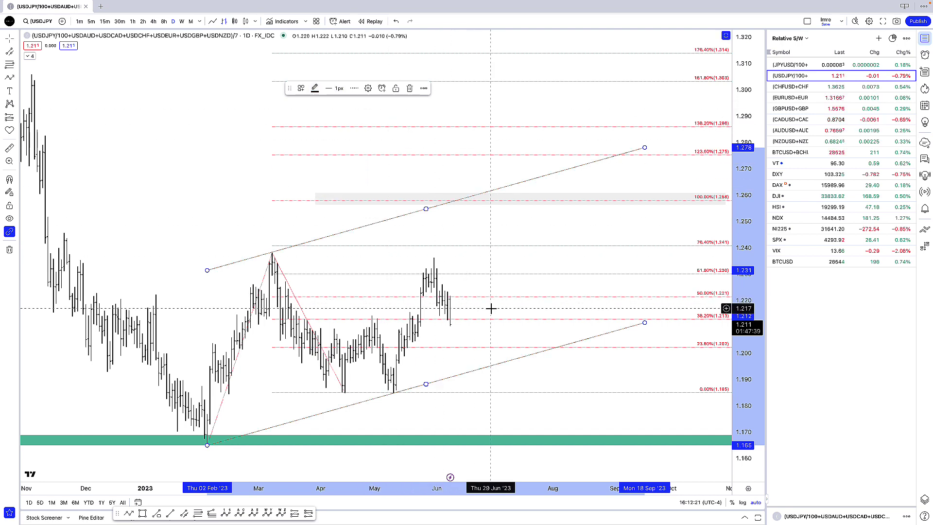
- Restore the MACD and RSI panes and switch to 1-hour bars
{"action": "left_click", "coordinate": [477, 260]}
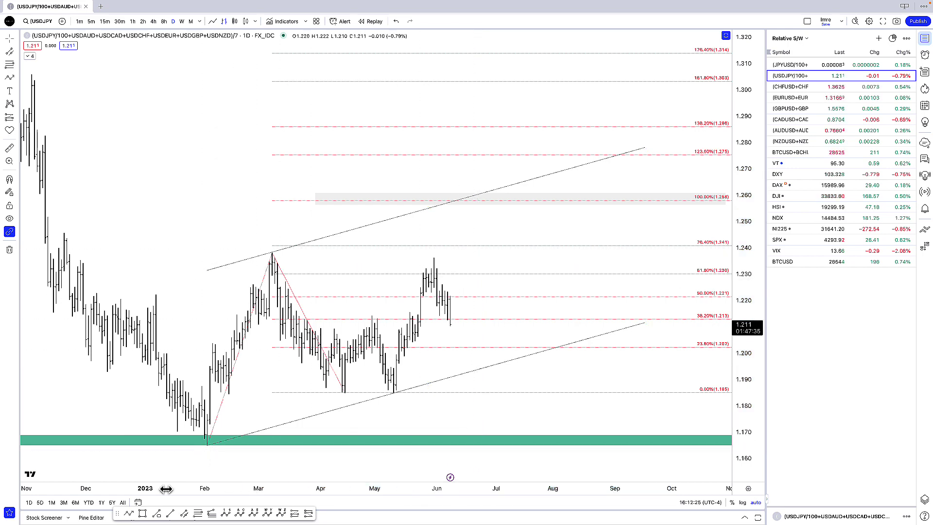
{"action": "double_click", "coordinate": [475, 327]}
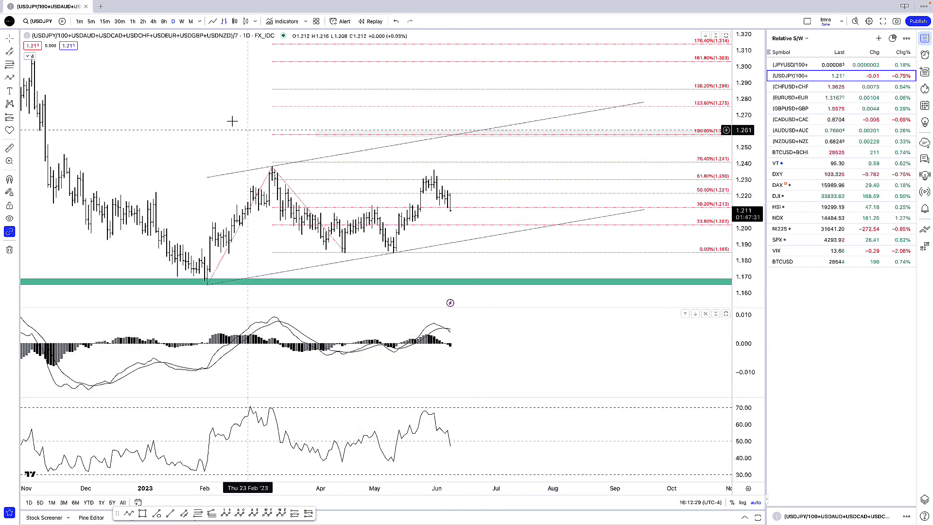
{"action": "left_click", "coordinate": [134, 23]}
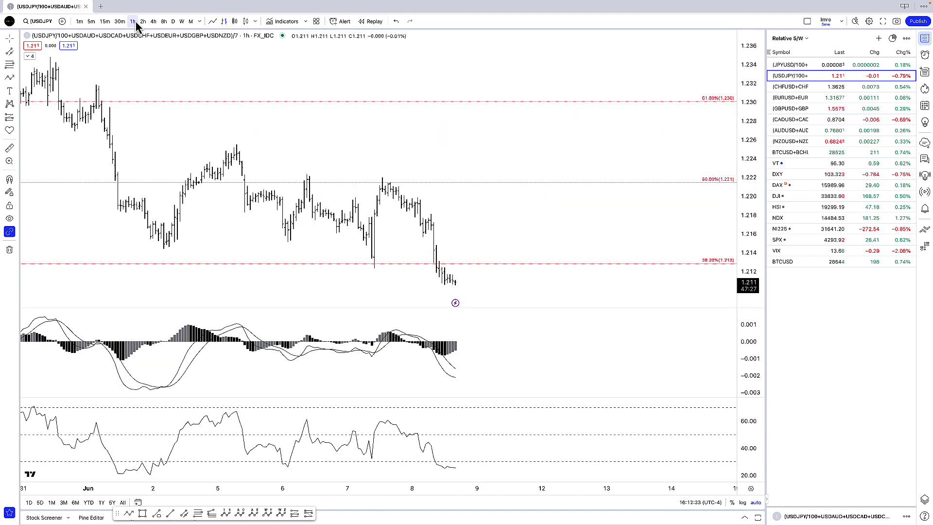
- Switch the USDJPY chart to 4-hour bars and maximize the price pane, hiding MACD and RSI
{"action": "scroll", "coordinate": [277, 150], "scroll_direction": "down", "scroll_amount": 5}
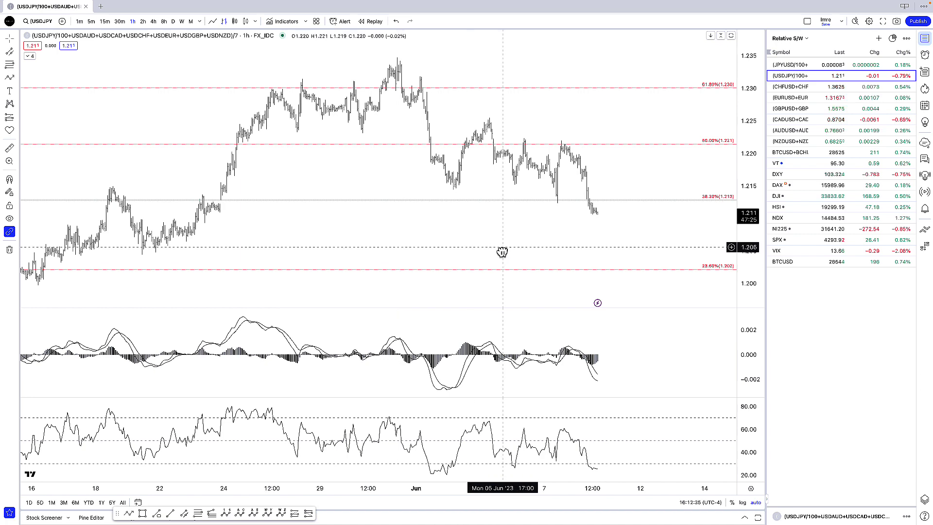
{"action": "left_click_drag", "start_coordinate": [502, 252], "coordinate": [448, 252]}
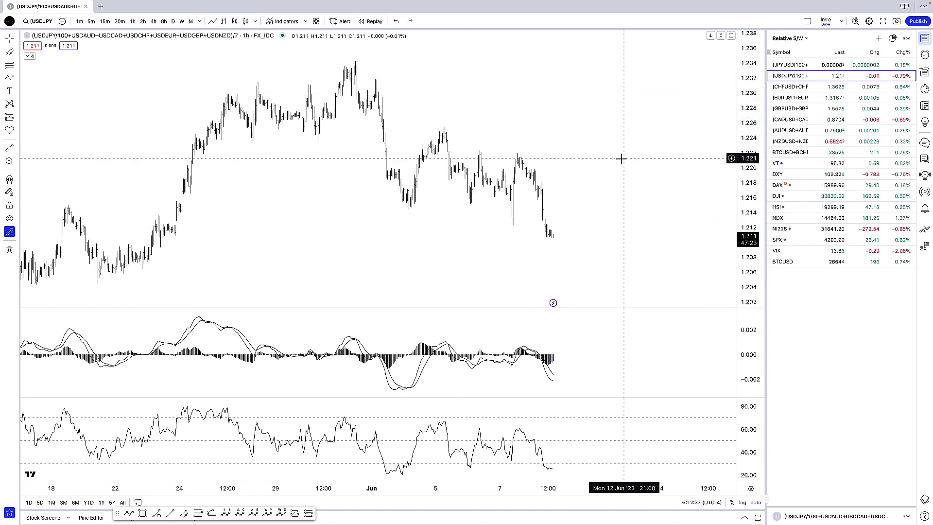
{"action": "left_click", "coordinate": [151, 24]}
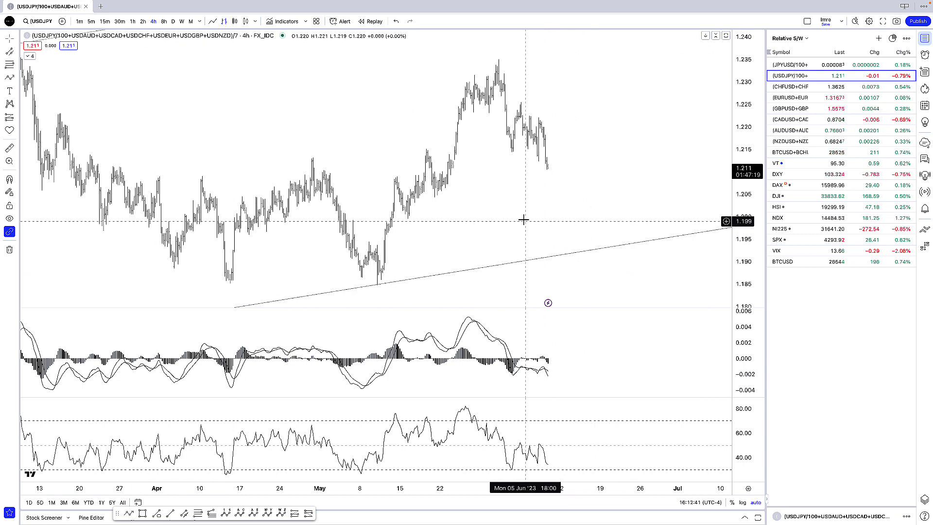
{"action": "double_click", "coordinate": [522, 182]}
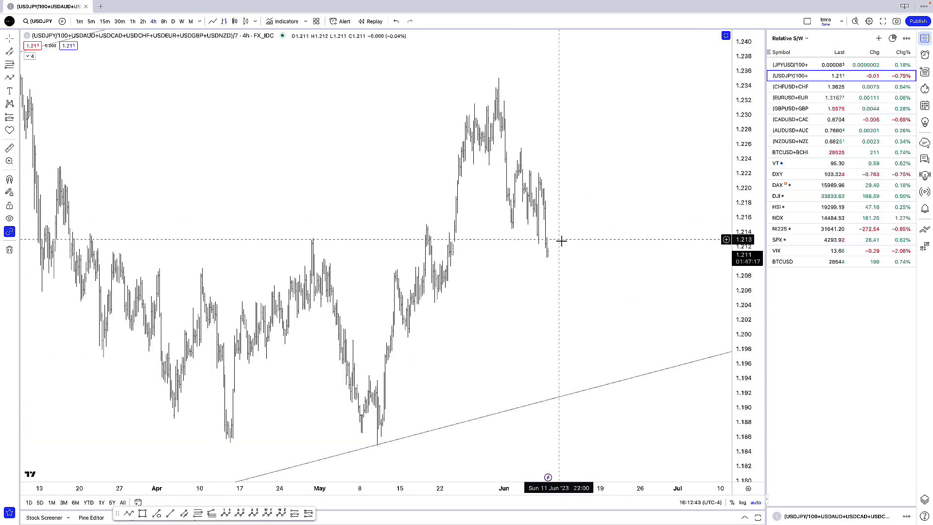
{"action": "scroll", "coordinate": [562, 243], "scroll_direction": "up", "scroll_amount": 2}
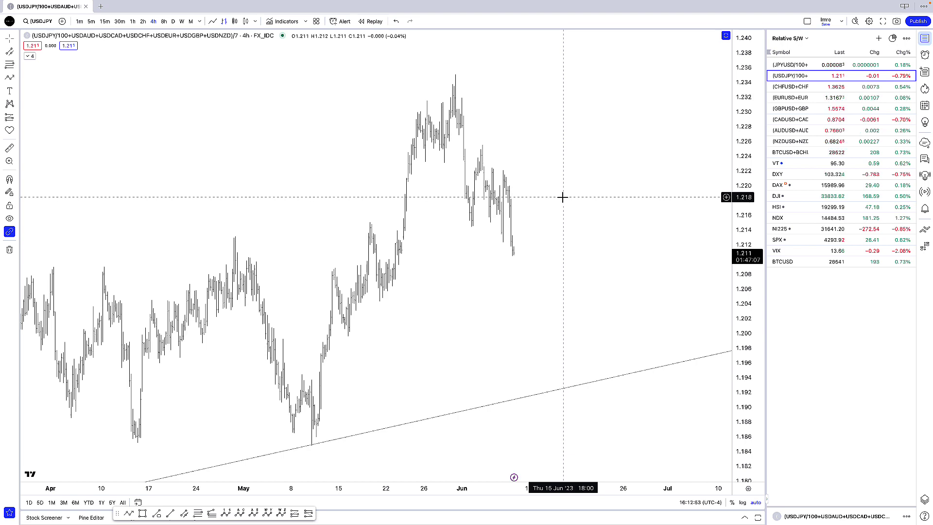
{"action": "left_click", "coordinate": [199, 514]}
{"action": "left_click", "coordinate": [312, 443]}
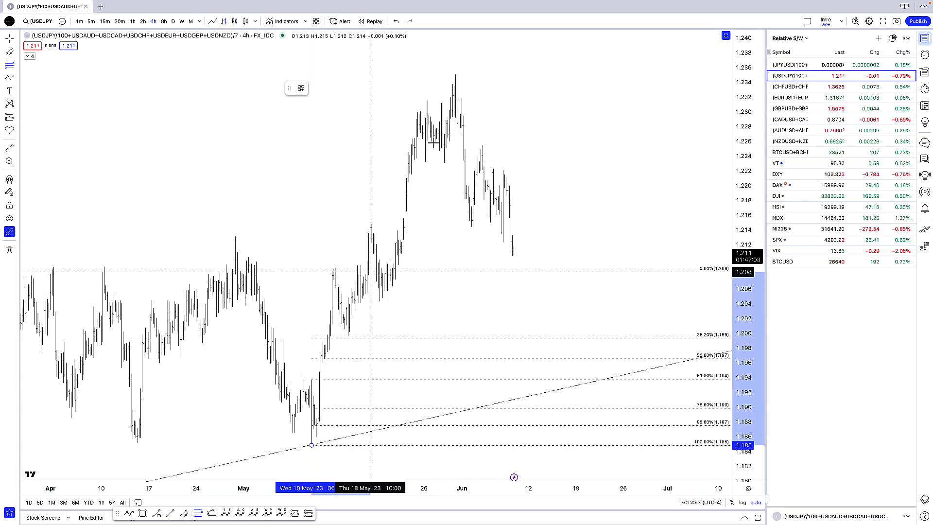
{"action": "left_click", "coordinate": [455, 68]}
{"action": "left_click", "coordinate": [520, 82]}
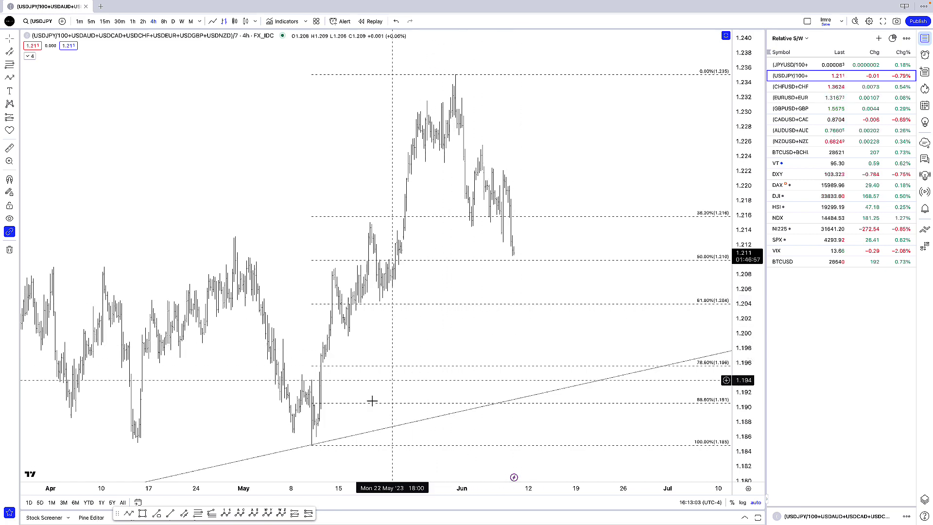
{"action": "left_click", "coordinate": [212, 513]}
{"action": "key", "text": "ctrl"}
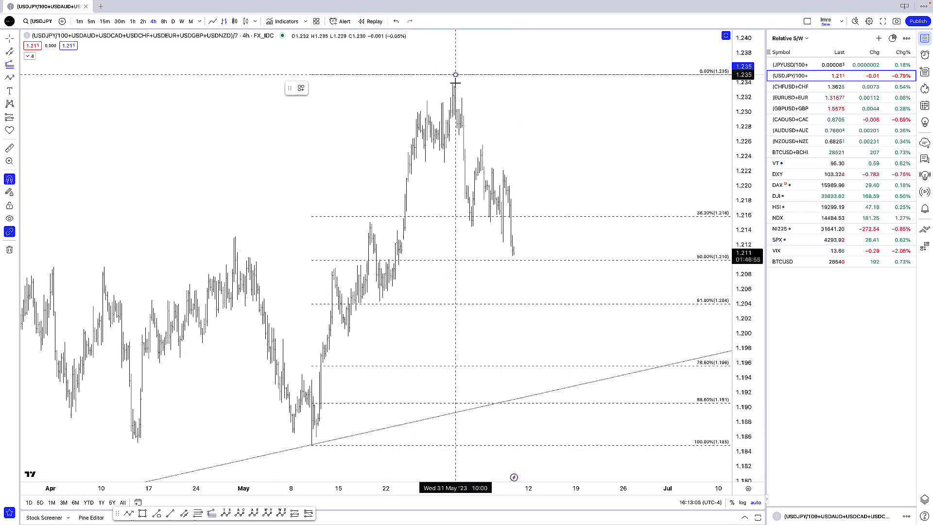
{"action": "left_click", "coordinate": [472, 226]}
{"action": "left_click", "coordinate": [483, 145]}
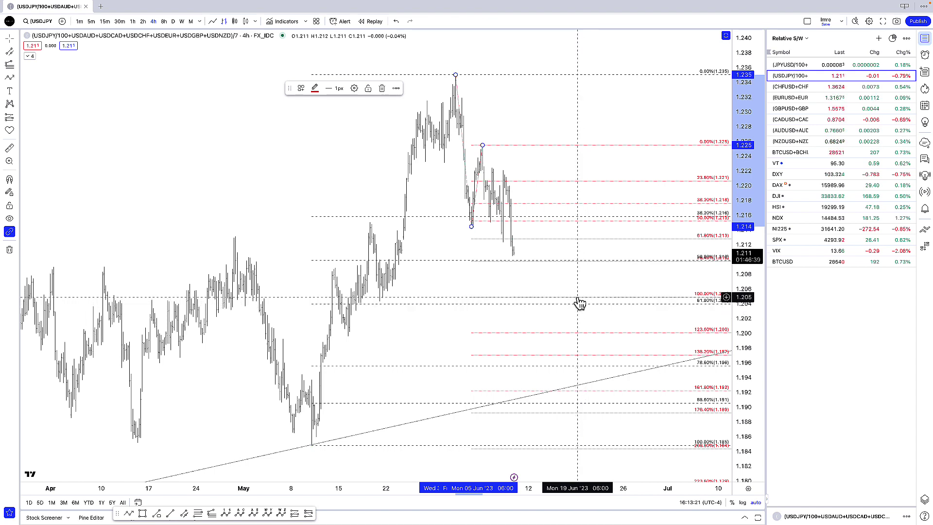
{"action": "left_click", "coordinate": [580, 303]}
{"action": "key", "text": "Delete"}
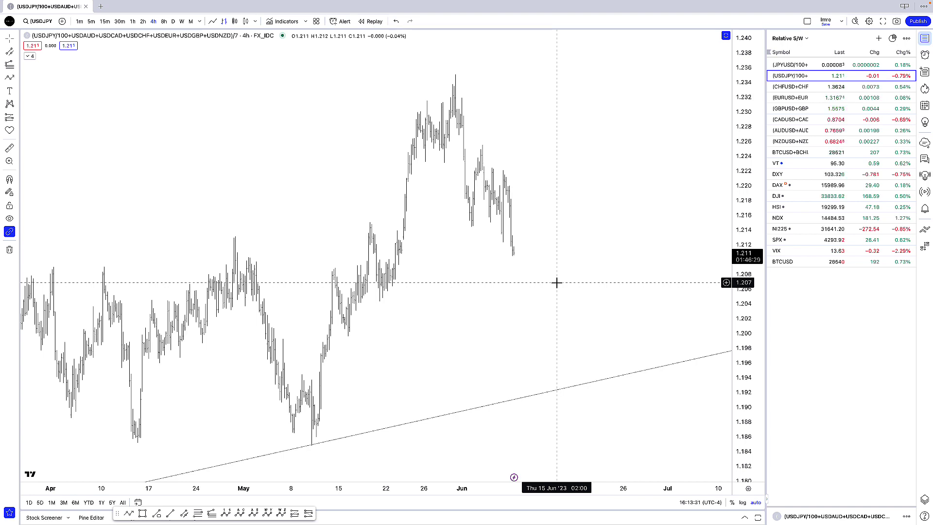
- On the CHF basket, delete the red arrow and extend the upper falling trend line right
{"action": "key", "text": "Down"}
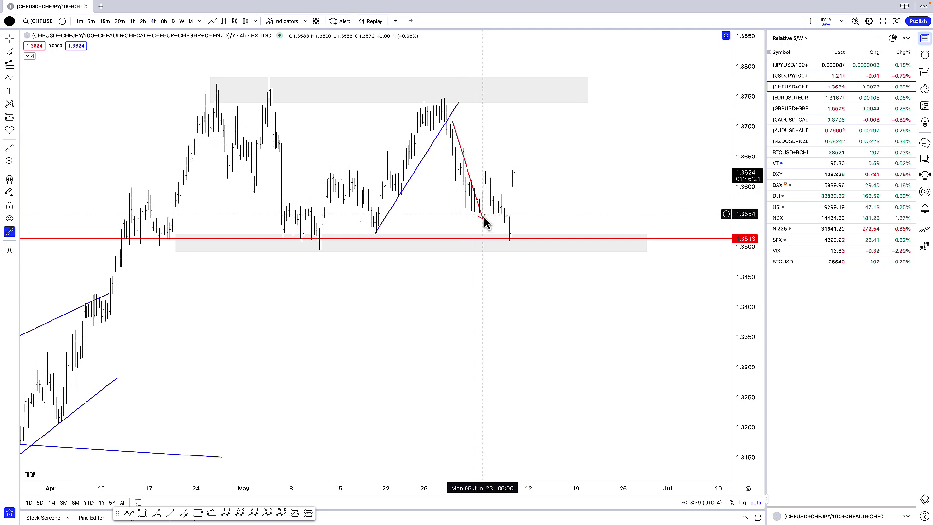
{"action": "left_click_drag", "start_coordinate": [483, 216], "coordinate": [505, 234]}
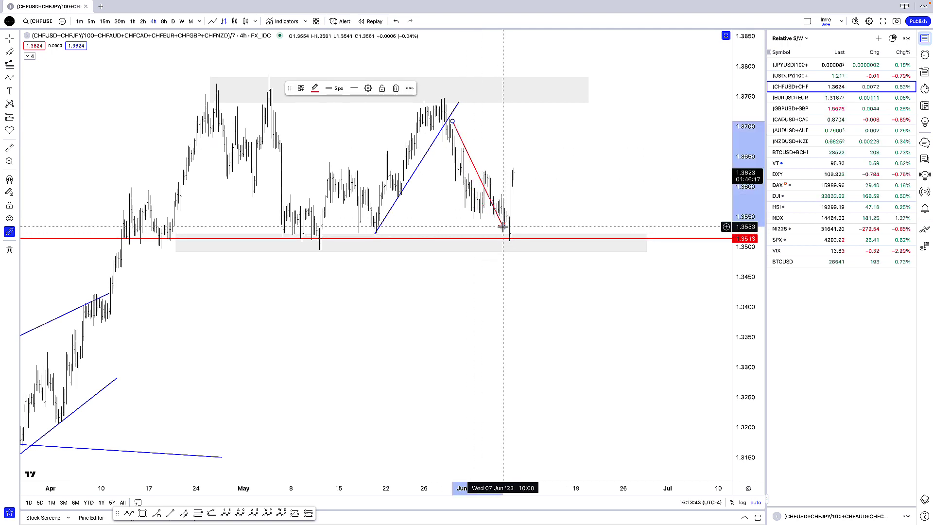
{"action": "key", "text": "Delete"}
{"action": "scroll", "coordinate": [506, 229], "scroll_direction": "down", "scroll_amount": 5}
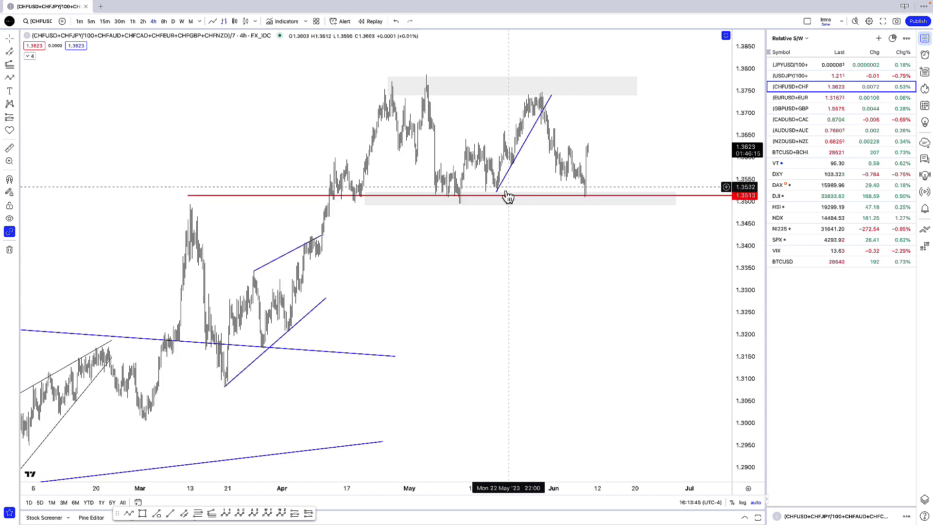
{"action": "left_click_drag", "start_coordinate": [505, 193], "coordinate": [422, 74]}
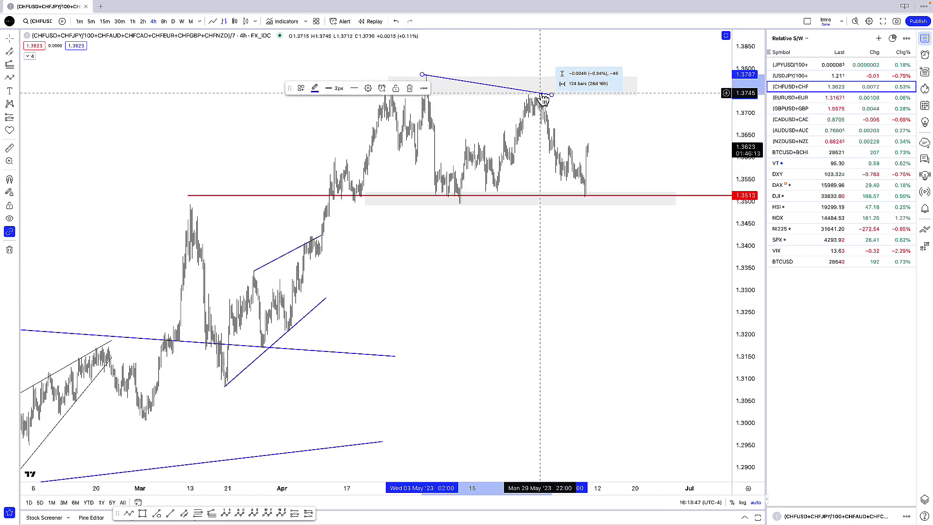
{"action": "left_click_drag", "start_coordinate": [545, 98], "coordinate": [659, 108]}
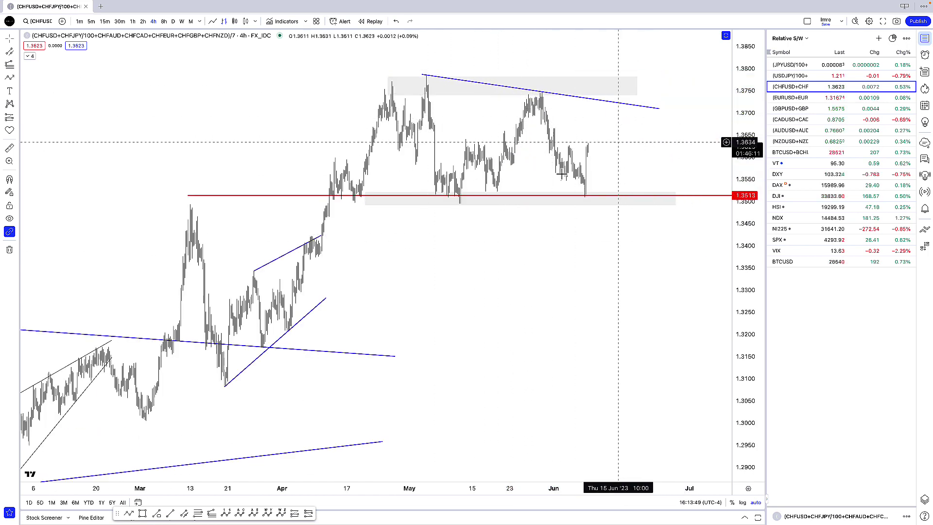
- Draw a rising trend line along the range lows across the red 1.3513 support
{"action": "left_click", "coordinate": [171, 513]}
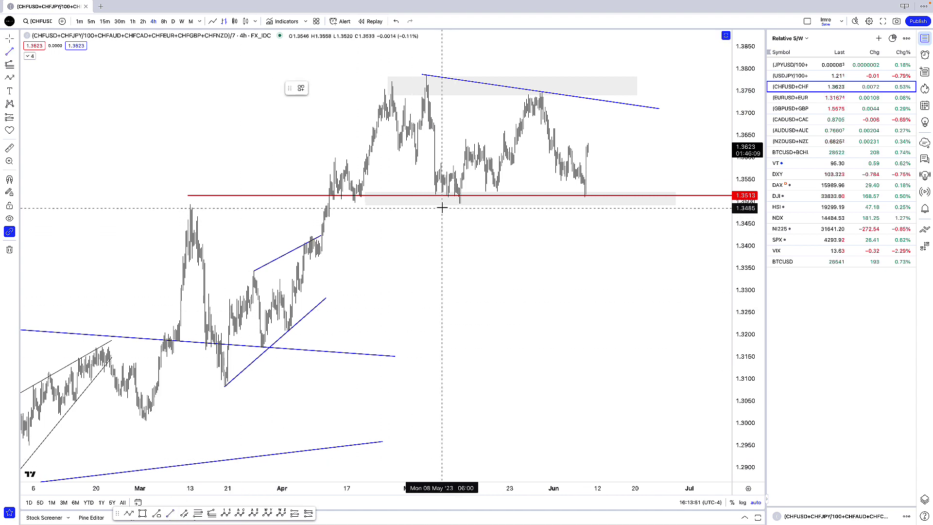
{"action": "left_click", "coordinate": [441, 206]}
{"action": "left_click", "coordinate": [653, 192]}
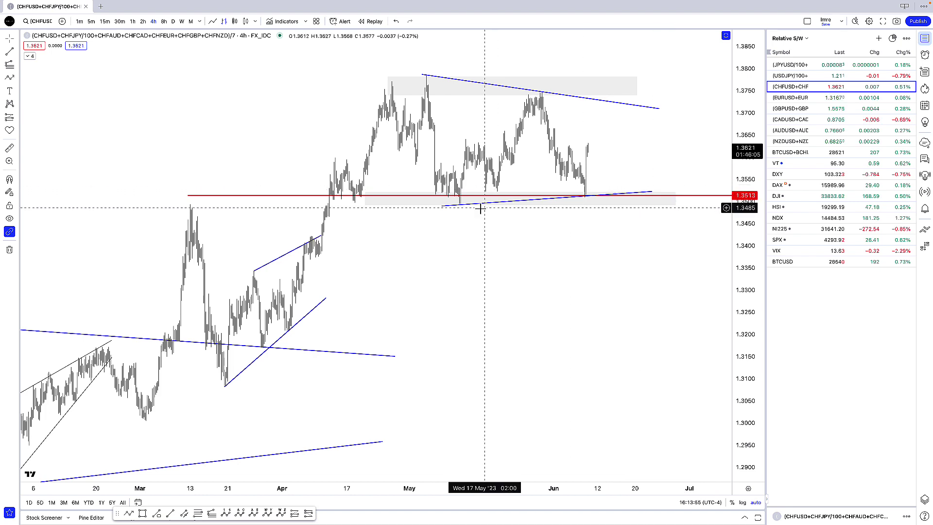
{"action": "left_click_drag", "start_coordinate": [442, 206], "coordinate": [431, 206]}
{"action": "left_click", "coordinate": [563, 246]}
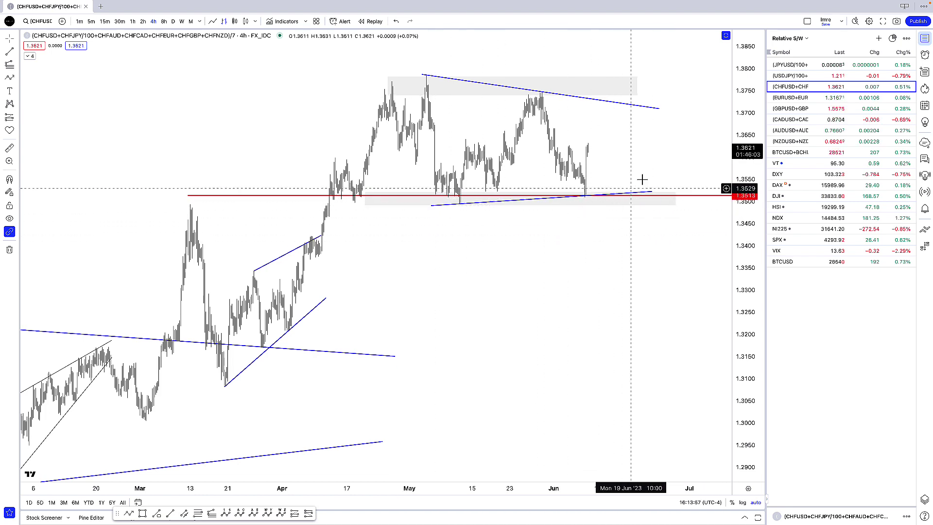
- Sketch a red zigzag path between the range lines ending in a breakout, then delete it
{"action": "left_click", "coordinate": [130, 514]}
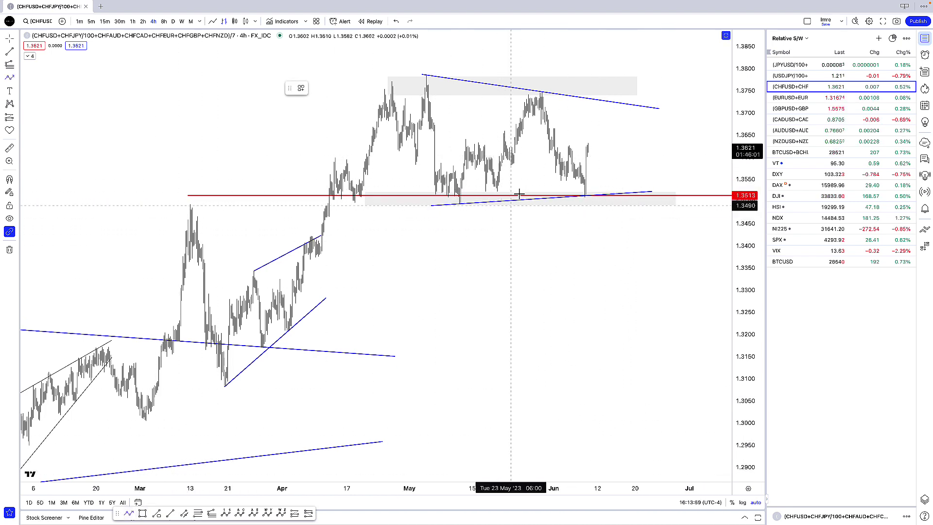
{"action": "left_click", "coordinate": [580, 157]}
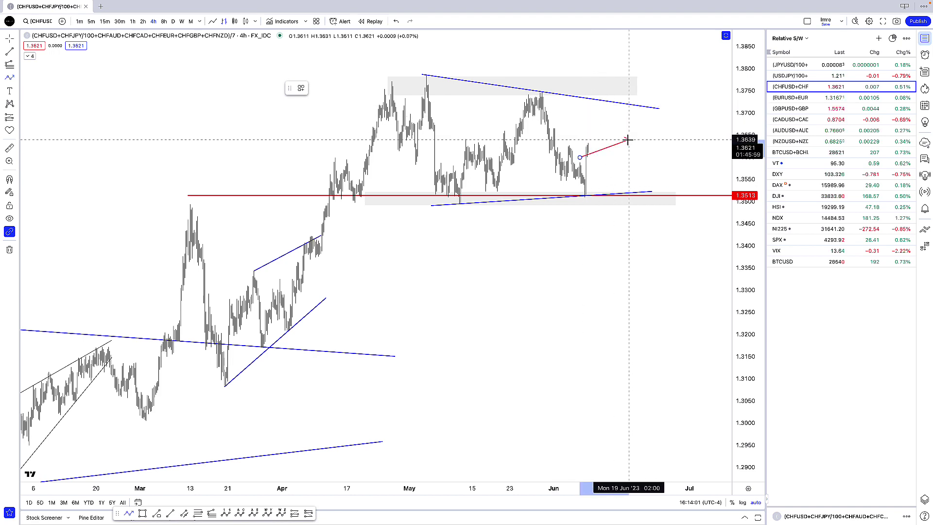
{"action": "left_click", "coordinate": [599, 102]}
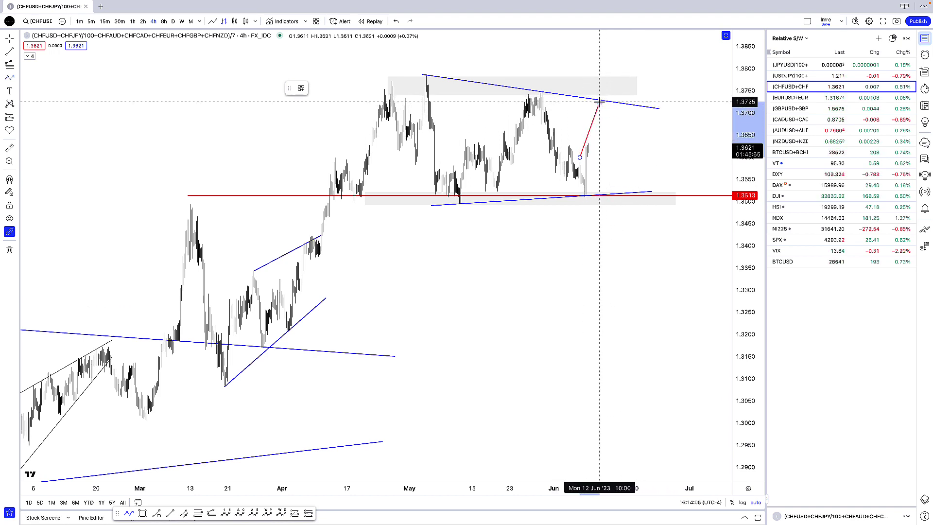
{"action": "left_click", "coordinate": [612, 195]}
{"action": "left_click", "coordinate": [636, 106]}
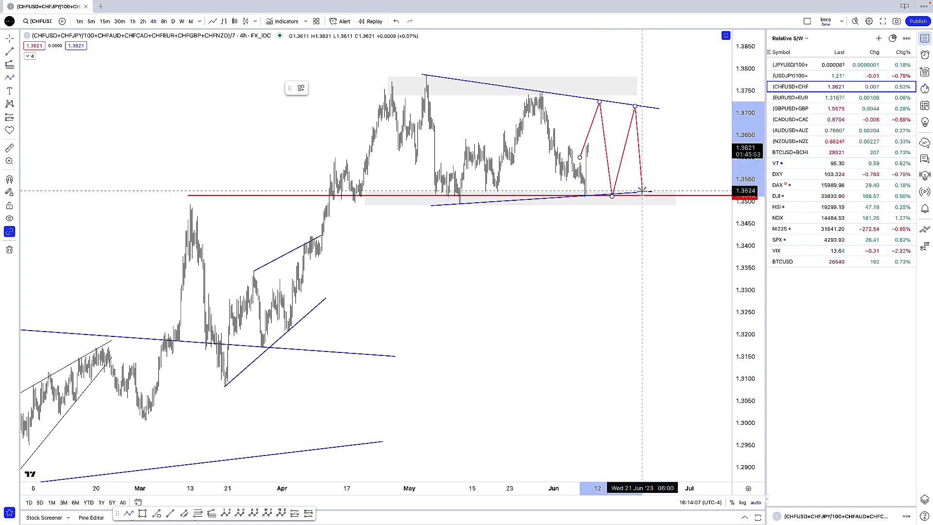
{"action": "left_click", "coordinate": [642, 191]}
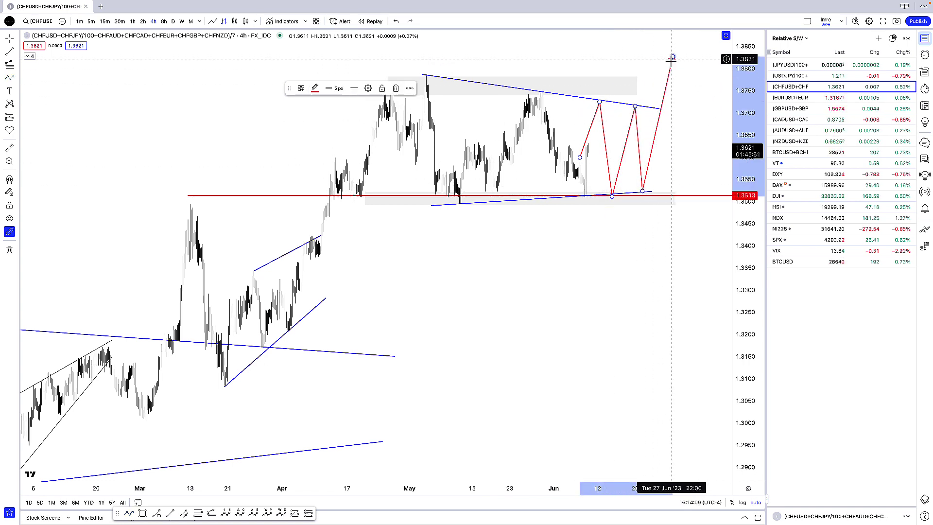
{"action": "double_click", "coordinate": [672, 58]}
{"action": "key", "text": "Delete"}
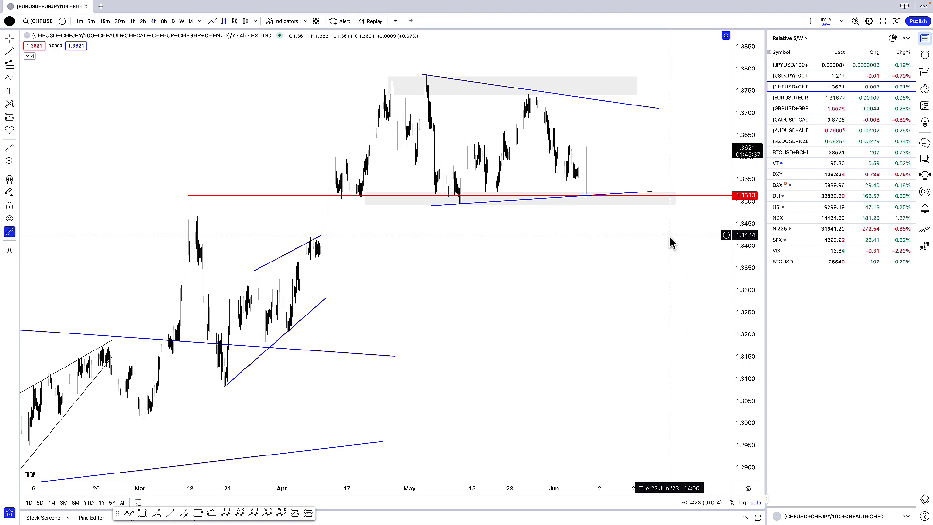
- Load the 4-hour EURUSD basket and zoom the time axis to frame recent bars
{"action": "key", "text": "Down"}
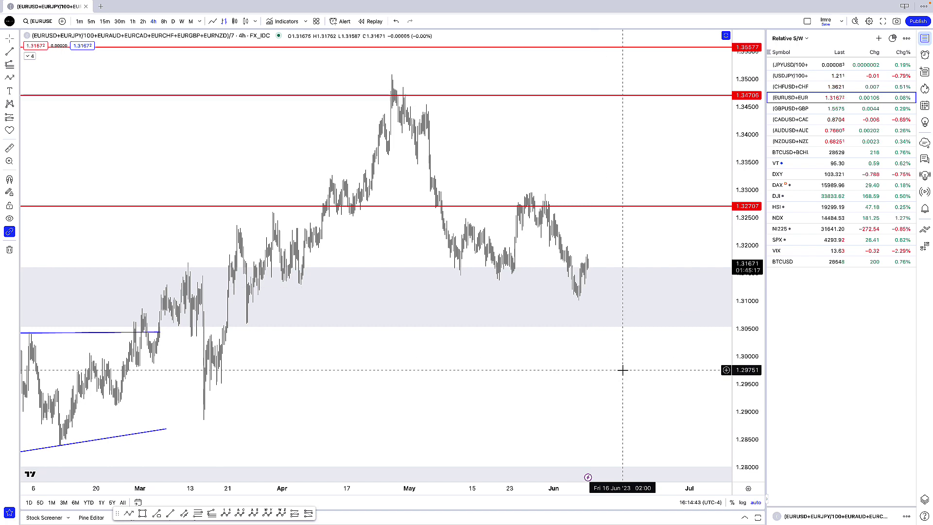
{"action": "scroll", "coordinate": [621, 372], "scroll_direction": "down", "scroll_amount": 5}
{"action": "scroll", "coordinate": [620, 373], "scroll_direction": "up", "scroll_amount": 5}
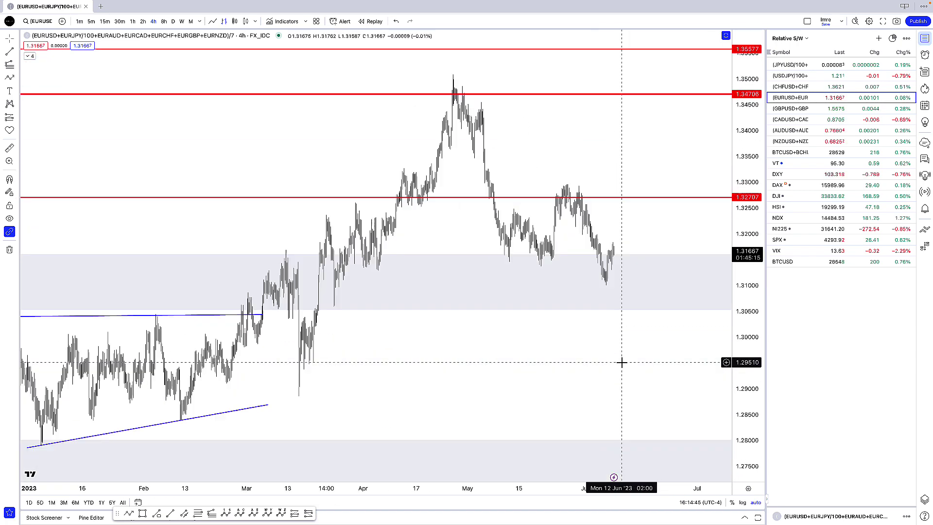
{"action": "scroll", "coordinate": [621, 363], "scroll_direction": "up", "scroll_amount": 5}
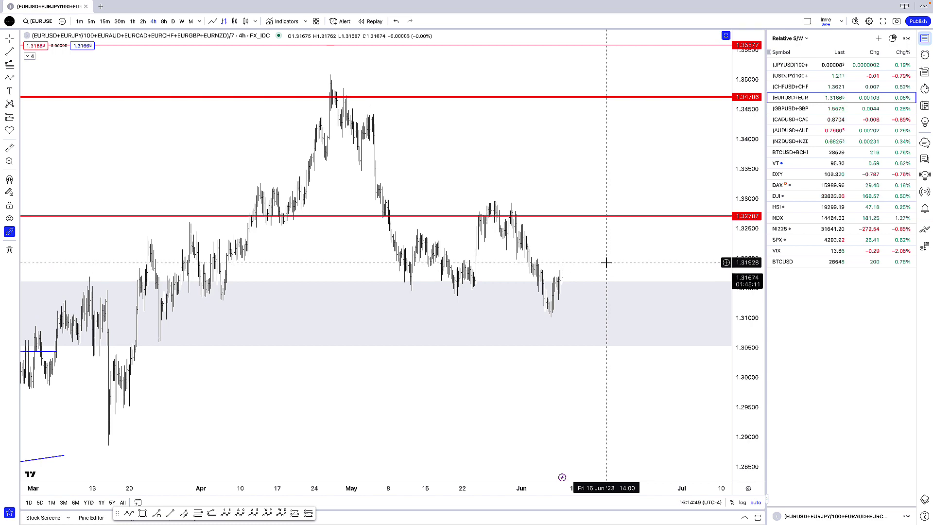
- Load GBPUSD, run the red arrow from the June peak to the rising trend line, adjust the line
{"action": "key", "text": "Down"}
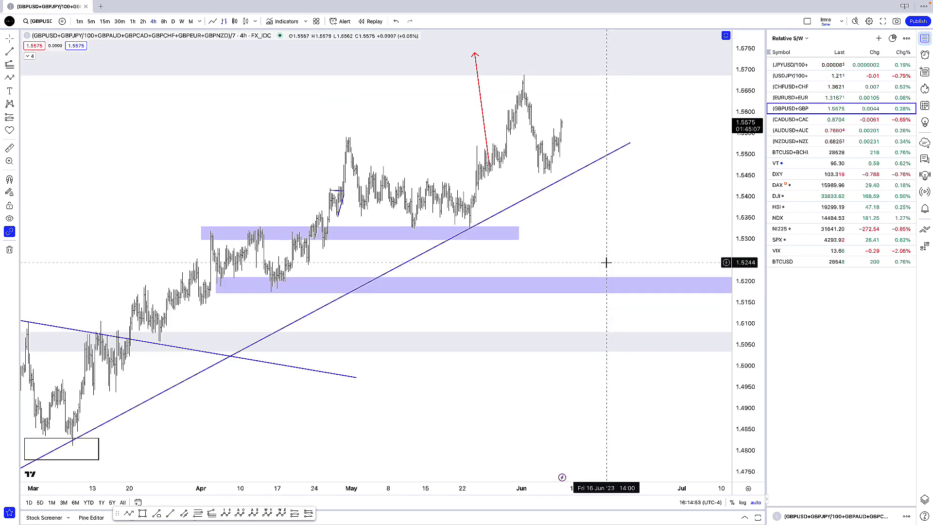
{"action": "scroll", "coordinate": [605, 260], "scroll_direction": "down", "scroll_amount": 10}
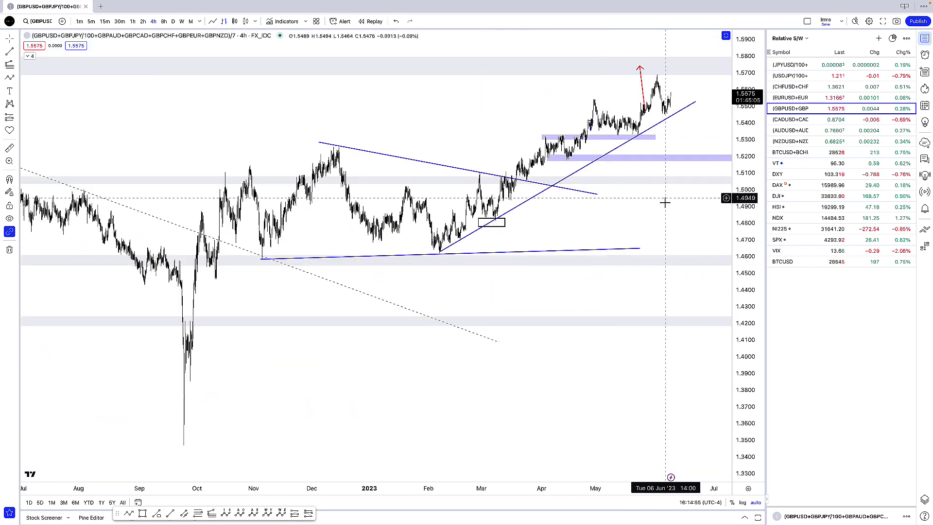
{"action": "scroll", "coordinate": [658, 189], "scroll_direction": "up", "scroll_amount": 3}
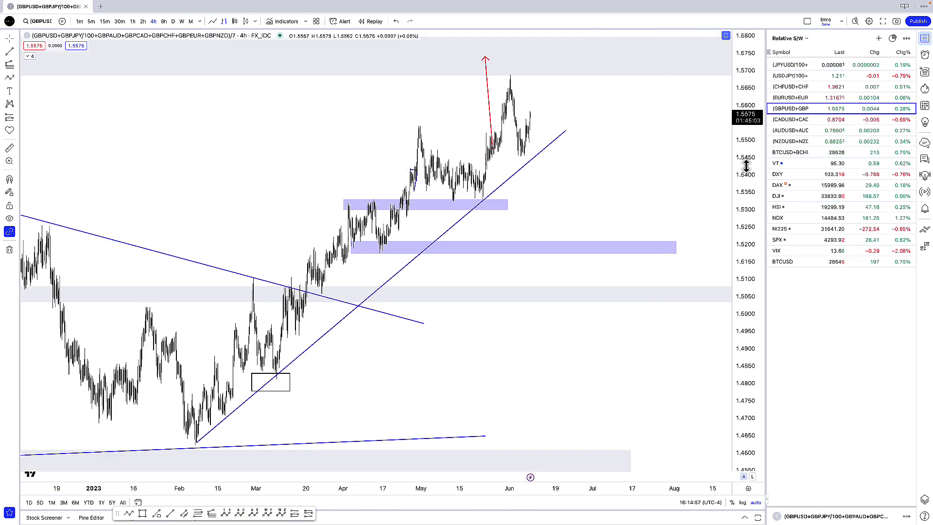
{"action": "left_click_drag", "start_coordinate": [482, 163], "coordinate": [534, 159]}
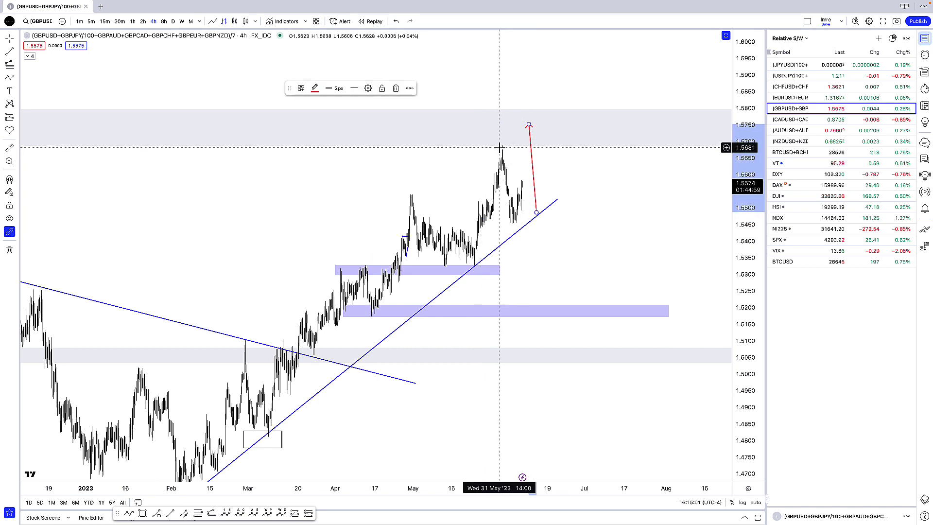
{"action": "left_click_drag", "start_coordinate": [529, 125], "coordinate": [513, 146]}
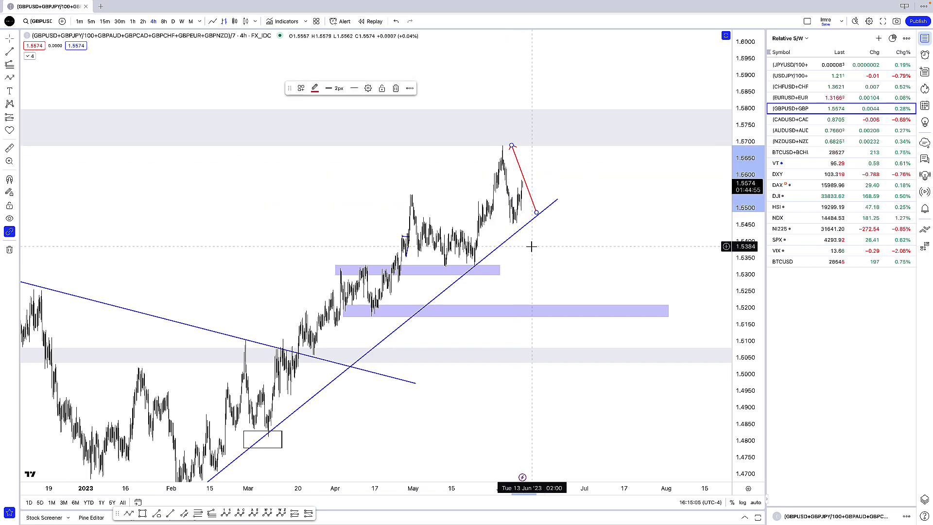
{"action": "scroll", "coordinate": [563, 198], "scroll_direction": "down", "scroll_amount": 3}
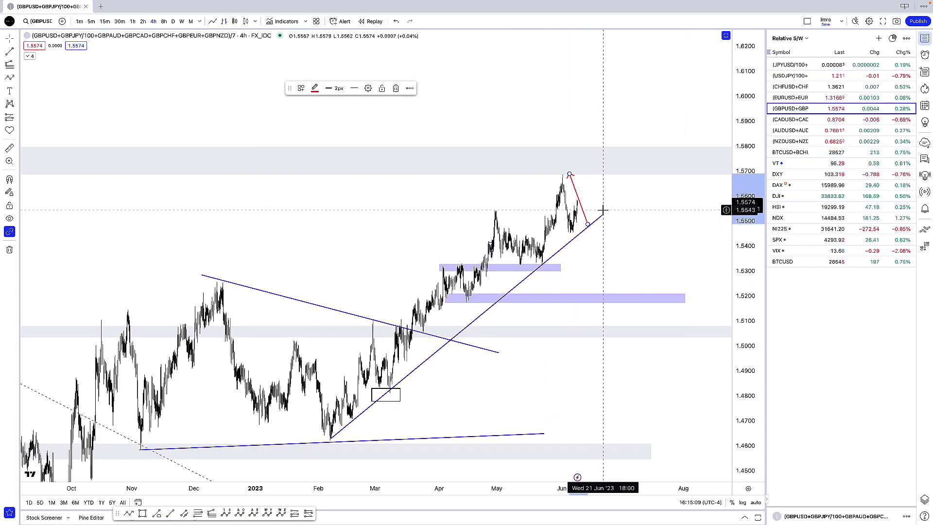
{"action": "left_click_drag", "start_coordinate": [603, 211], "coordinate": [606, 218]}
- Delete the red arrow line and the upper and lower purple zones, then show daily bars
{"action": "left_click", "coordinate": [587, 221]}
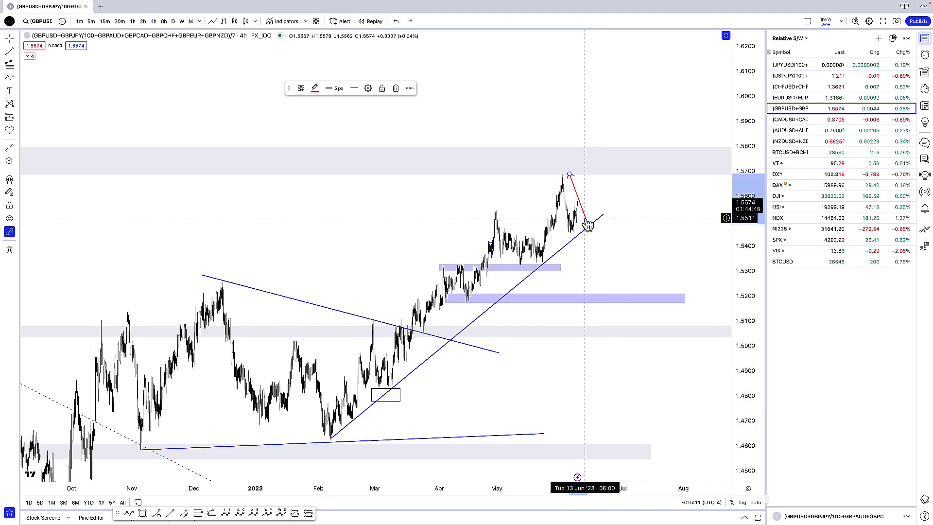
{"action": "key", "text": "Delete"}
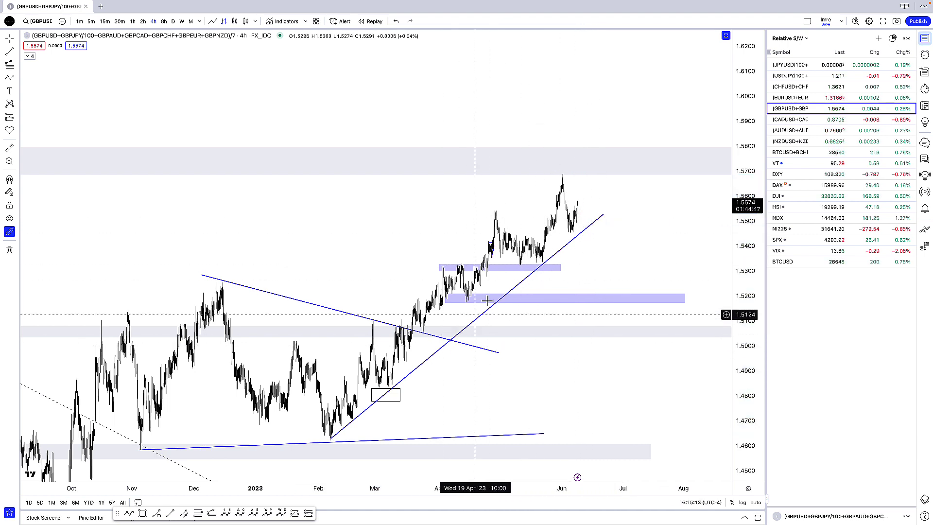
{"action": "left_click", "coordinate": [557, 268]}
{"action": "key", "text": "Delete"}
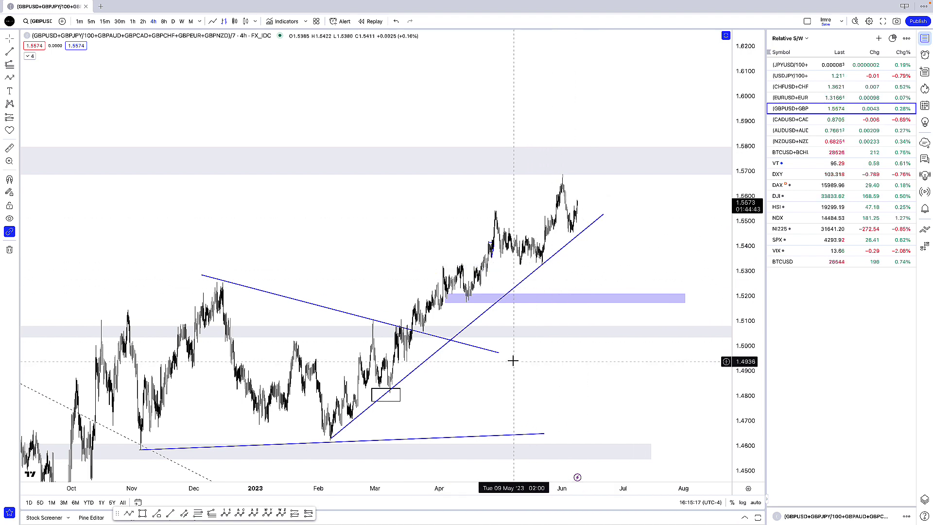
{"action": "left_click", "coordinate": [538, 303]}
{"action": "key", "text": "Delete"}
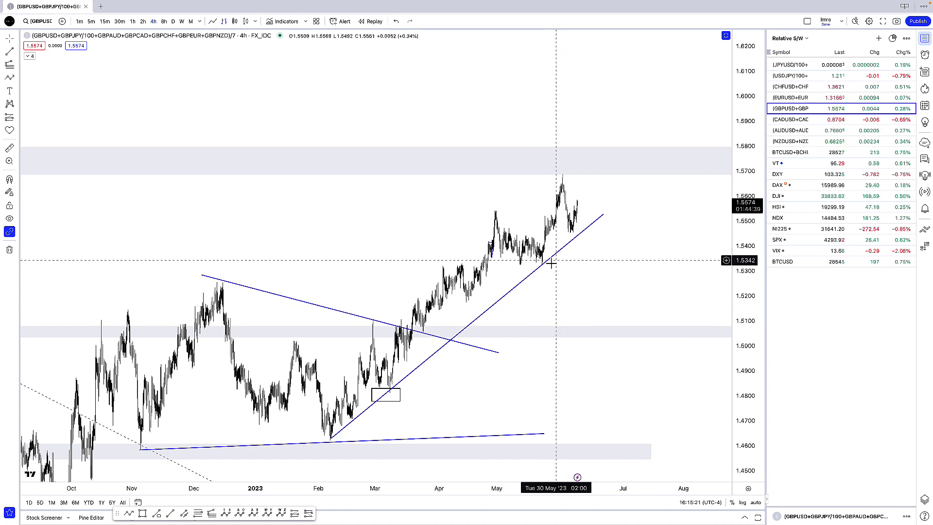
{"action": "scroll", "coordinate": [603, 232], "scroll_direction": "down", "scroll_amount": 5}
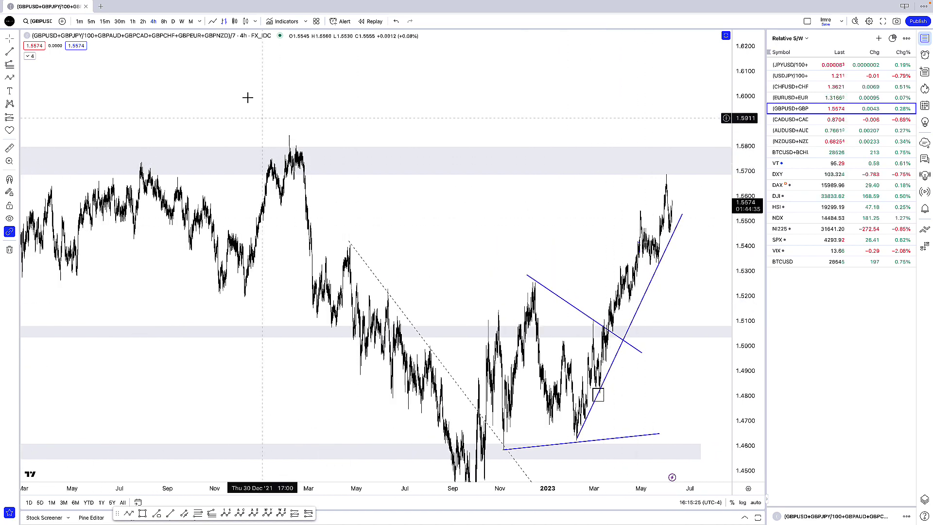
{"action": "left_click", "coordinate": [173, 21]}
- Move the thin grey resistance band up to about 1.60 and widen it downward
{"action": "double_click", "coordinate": [750, 236]}
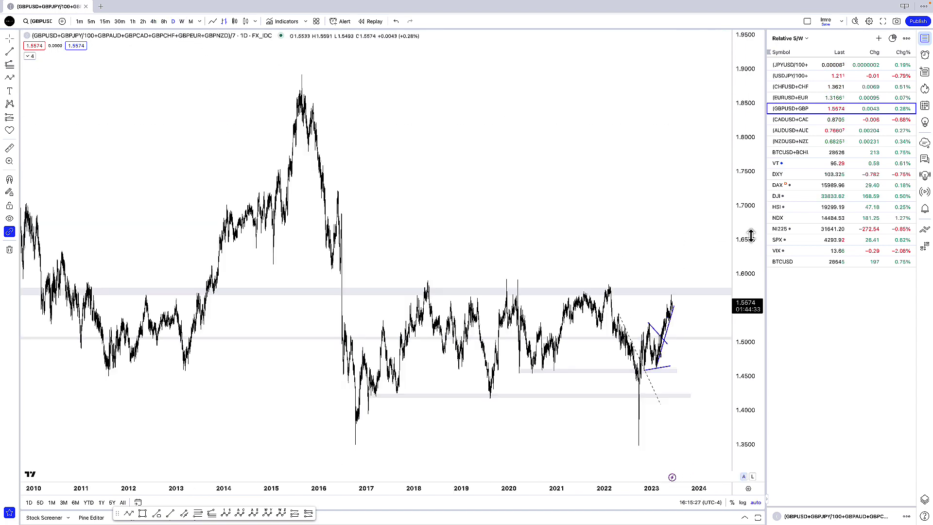
{"action": "left_click_drag", "start_coordinate": [625, 239], "coordinate": [575, 248]}
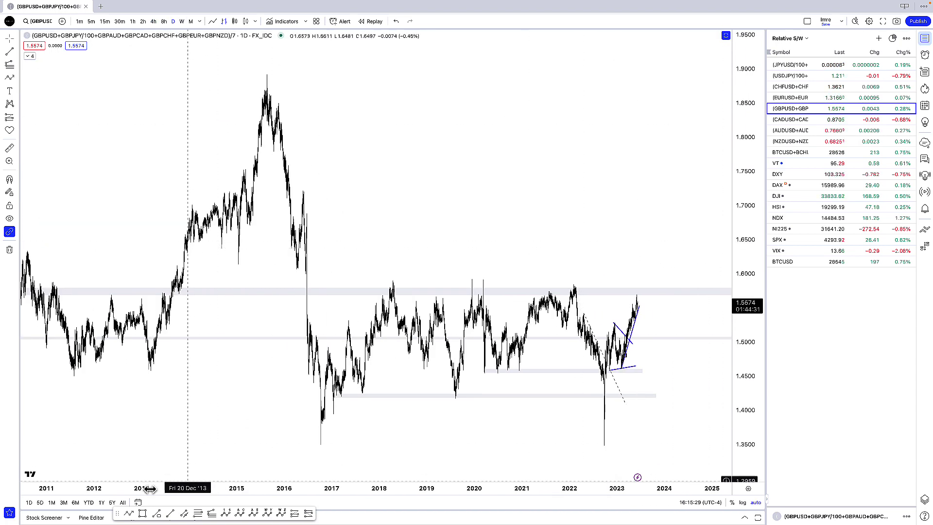
{"action": "left_click", "coordinate": [340, 286]}
{"action": "left_click_drag", "start_coordinate": [393, 286], "coordinate": [416, 199]}
{"action": "left_click_drag", "start_coordinate": [573, 201], "coordinate": [570, 222]}
{"action": "left_click", "coordinate": [548, 279]}
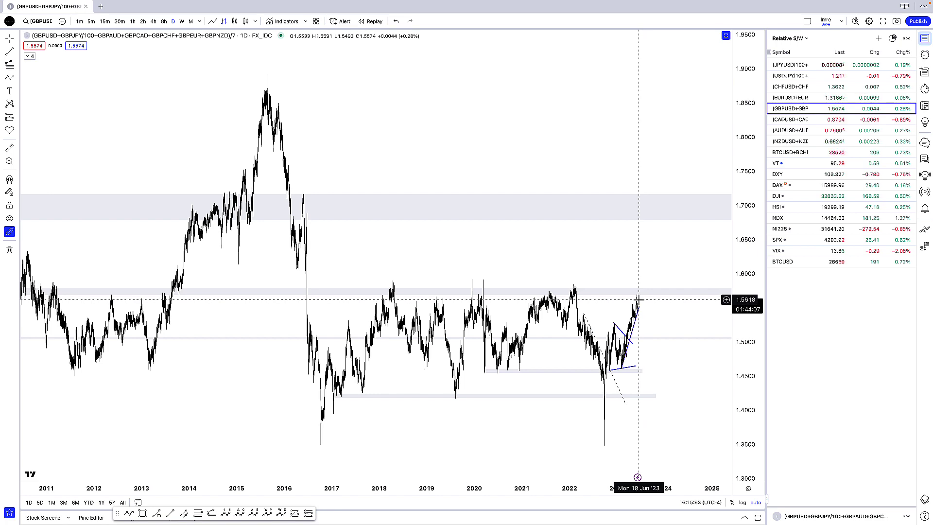
- Load the CADUSD composite symbol from the watchlist
{"action": "scroll", "coordinate": [639, 299], "scroll_direction": "up", "scroll_amount": 5}
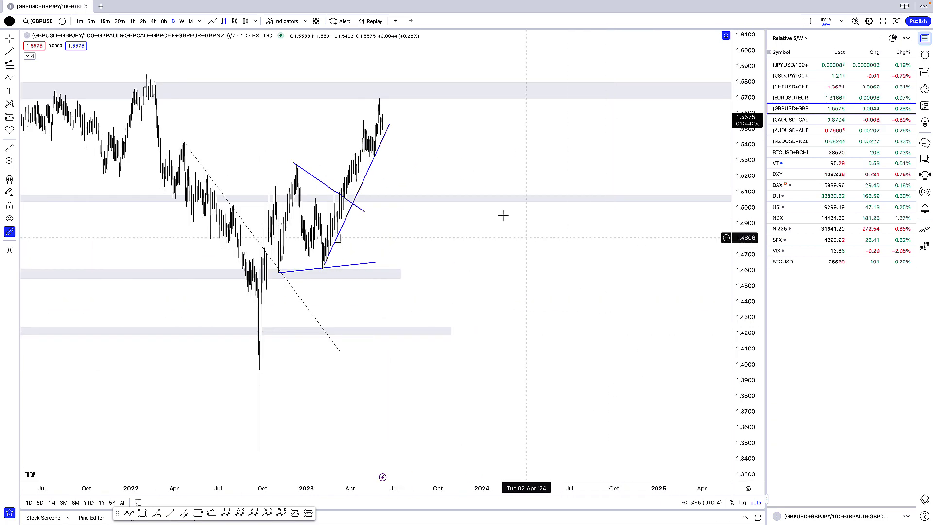
{"action": "scroll", "coordinate": [656, 271], "scroll_direction": "up", "scroll_amount": 2}
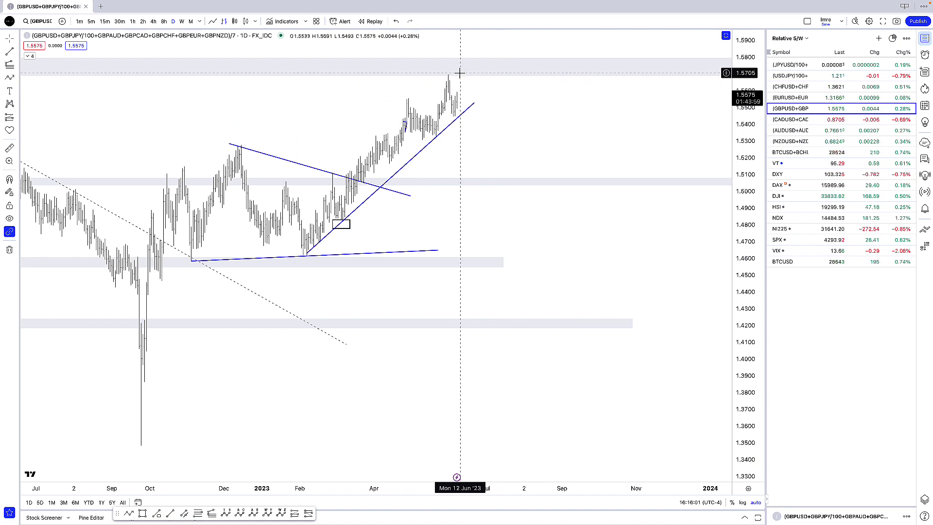
{"action": "key", "text": "Down"}
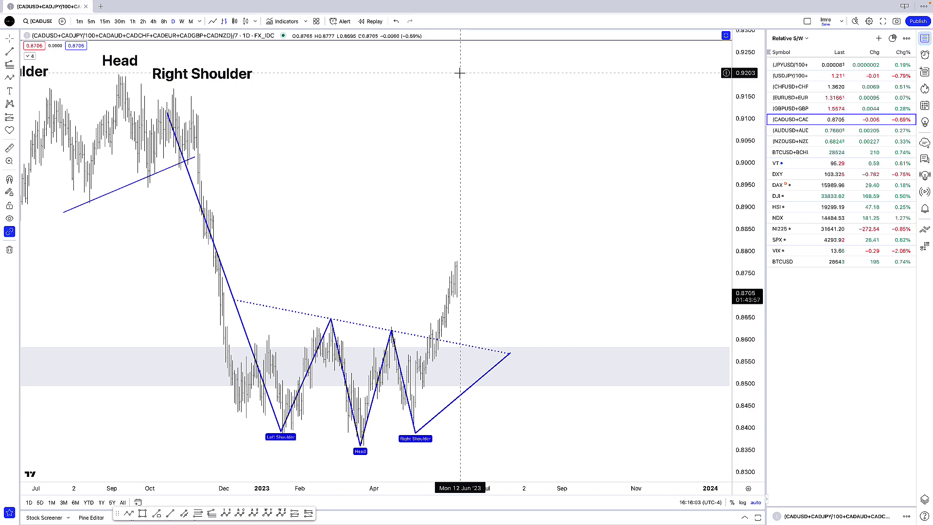
- Measure a price range from the Head low up to the neckline
{"action": "scroll", "coordinate": [460, 73], "scroll_direction": "down", "scroll_amount": 2}
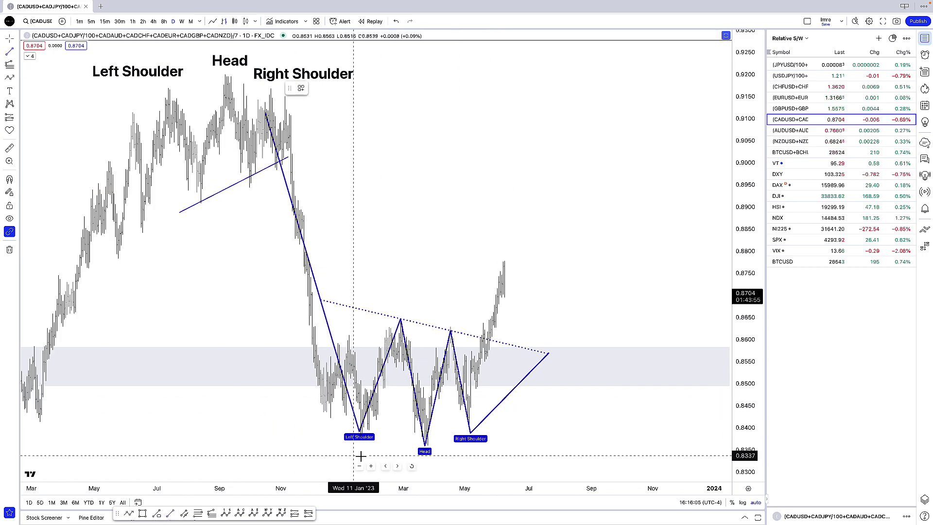
{"action": "key", "text": "super"}
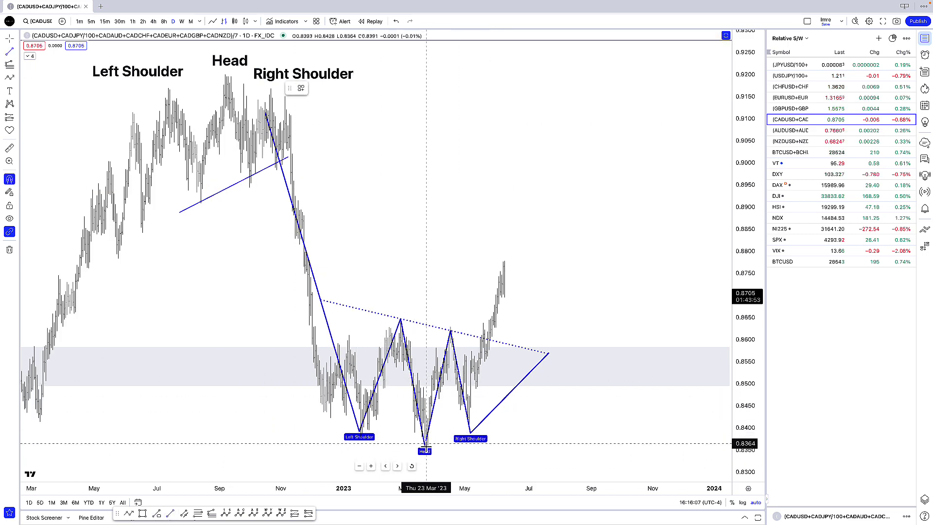
{"action": "mouse_move", "coordinate": [425, 443]}
{"action": "left_mouse_down"}
{"action": "mouse_move", "coordinate": [426, 314]}
{"action": "mouse_move", "coordinate": [425, 328]}
{"action": "mouse_move", "coordinate": [466, 217]}
{"action": "left_mouse_up"}
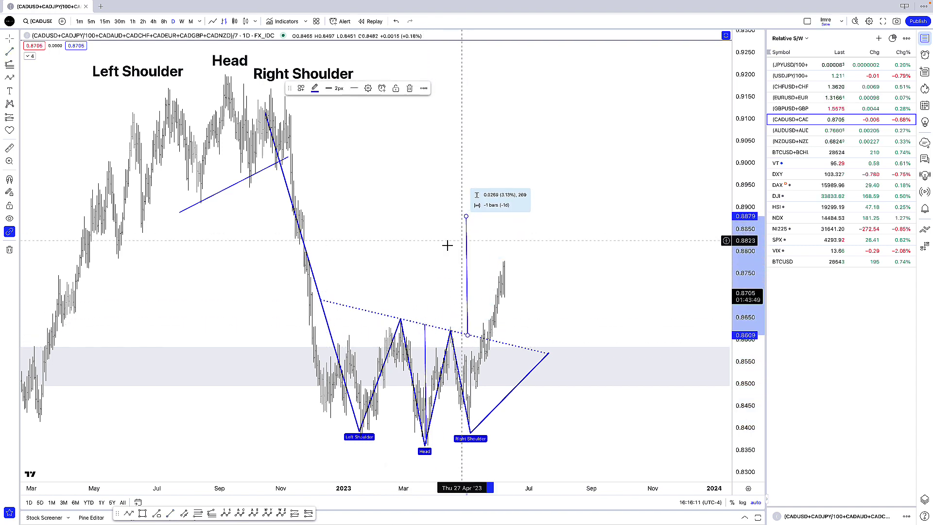
{"action": "left_click", "coordinate": [447, 245]}
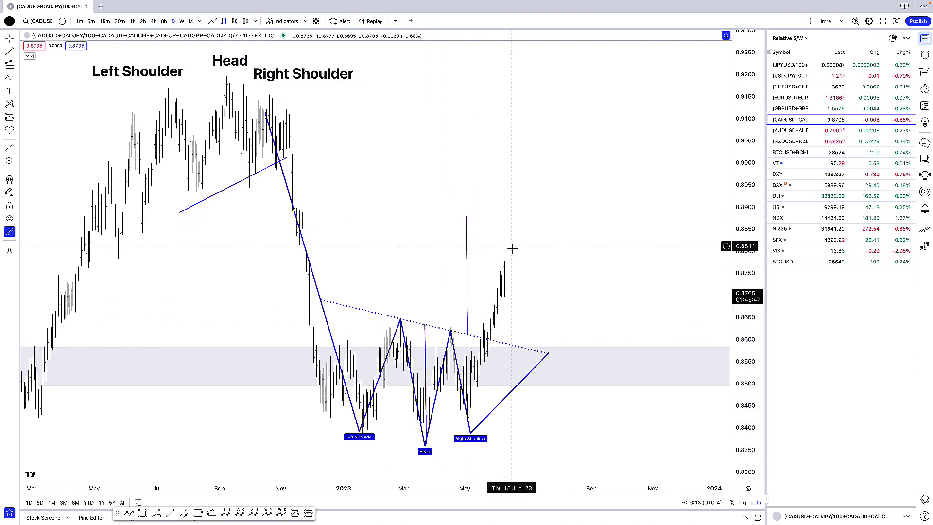
- Switch the chart style to red and green candles
{"action": "scroll", "coordinate": [593, 279], "scroll_direction": "up", "scroll_amount": 5}
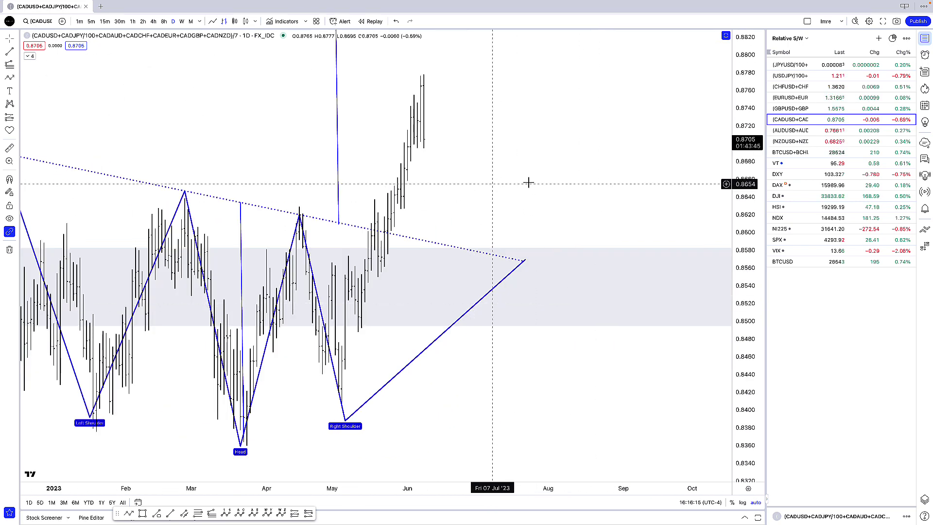
{"action": "scroll", "coordinate": [528, 183], "scroll_direction": "left", "scroll_amount": 2}
{"action": "left_click", "coordinate": [245, 20]}
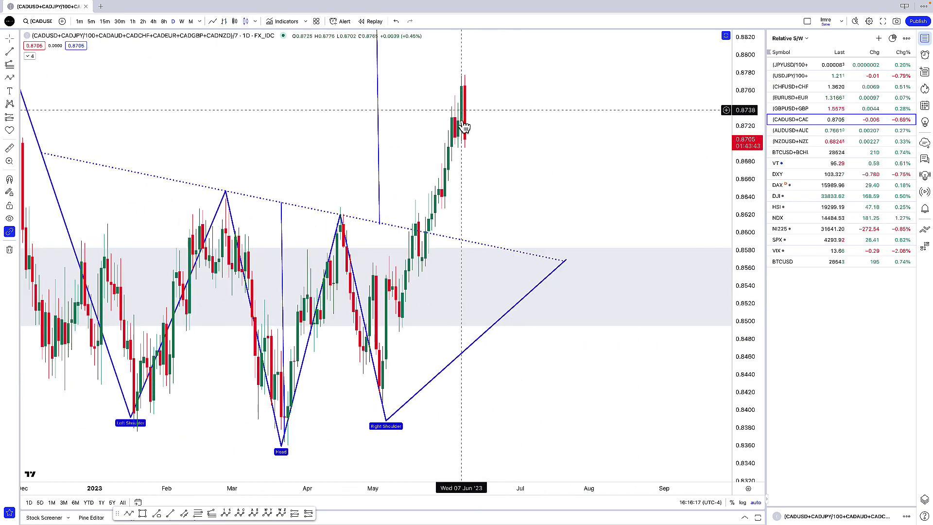
- Drag the measure's endpoints from the May low up along the rally into a rising trend line
{"action": "scroll", "coordinate": [502, 160], "scroll_direction": "down", "scroll_amount": 2}
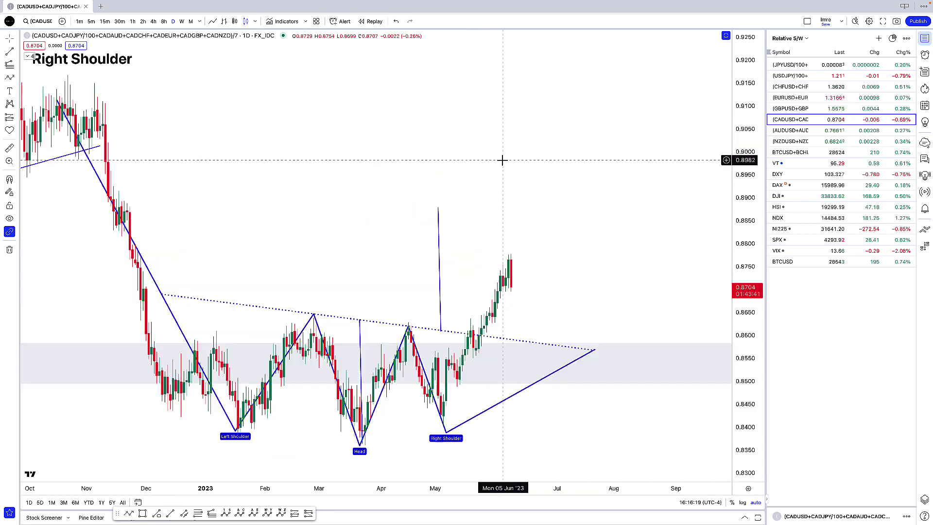
{"action": "scroll", "coordinate": [502, 160], "scroll_direction": "down", "scroll_amount": 1}
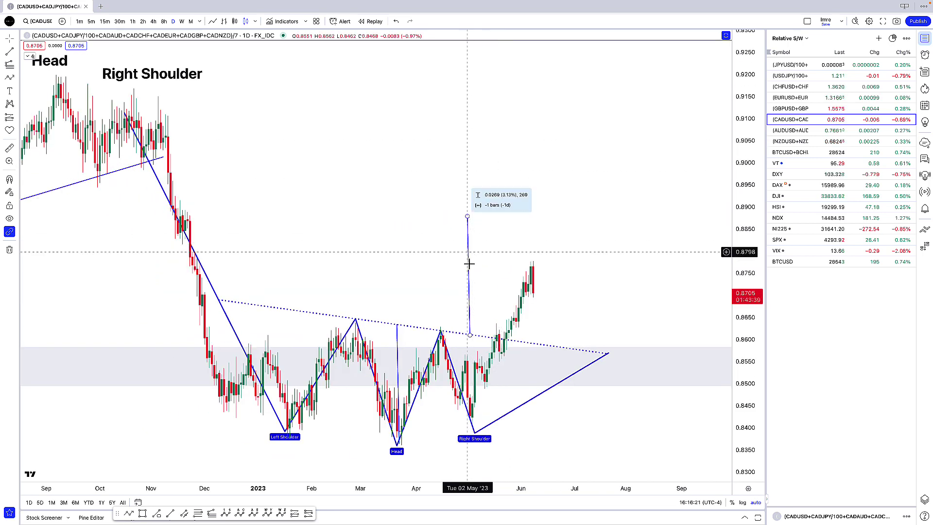
{"action": "left_click", "coordinate": [470, 335]}
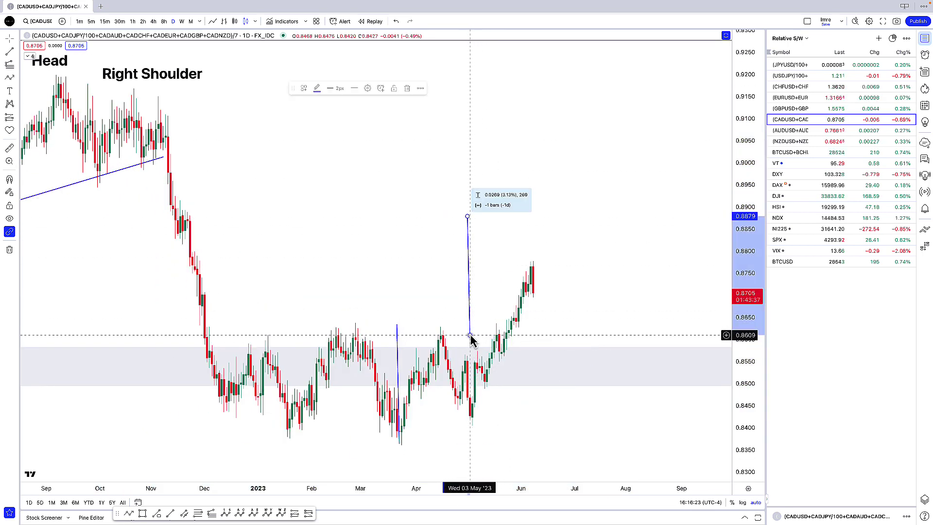
{"action": "left_click_drag", "start_coordinate": [471, 335], "coordinate": [471, 425]}
{"action": "left_click_drag", "start_coordinate": [467, 216], "coordinate": [555, 251]}
- Expand the indicator legend and make two hidden moving averages visible
{"action": "left_click", "coordinate": [464, 192]}
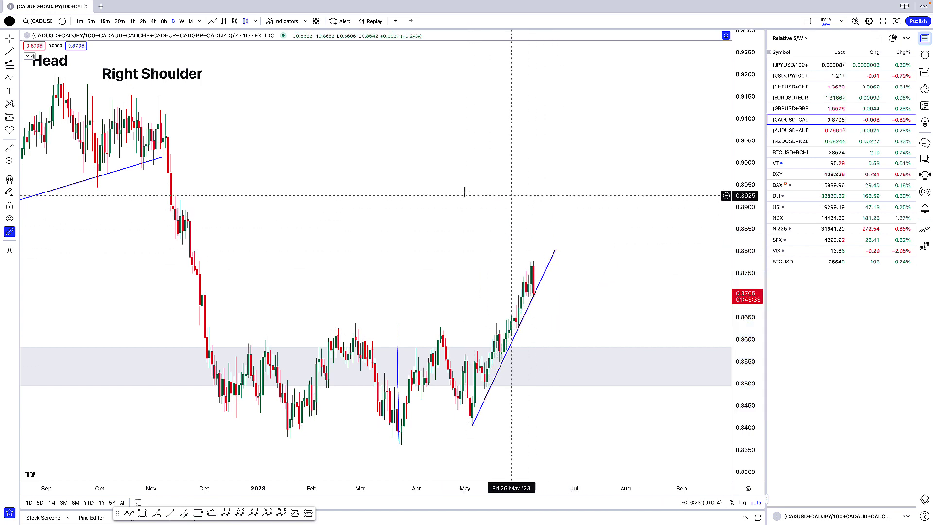
{"action": "left_click", "coordinate": [29, 57]}
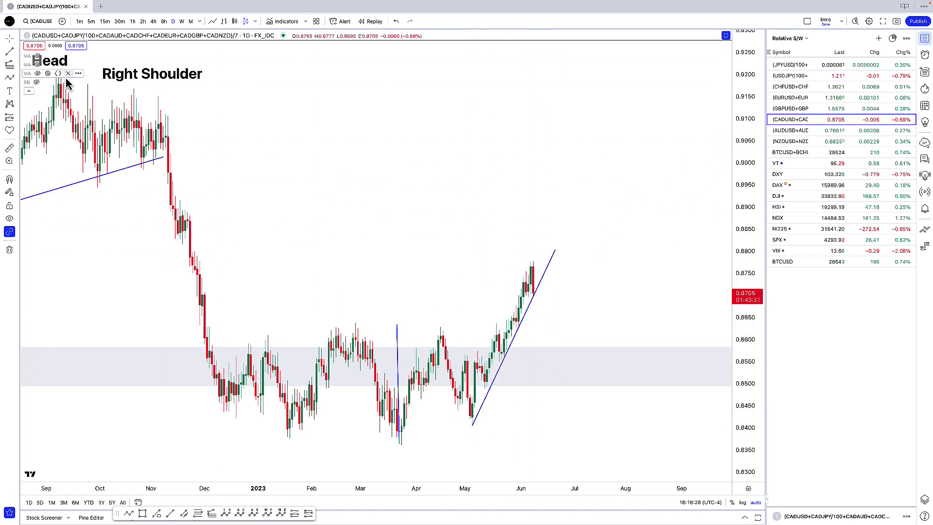
{"action": "left_click", "coordinate": [38, 64]}
{"action": "left_click", "coordinate": [37, 56]}
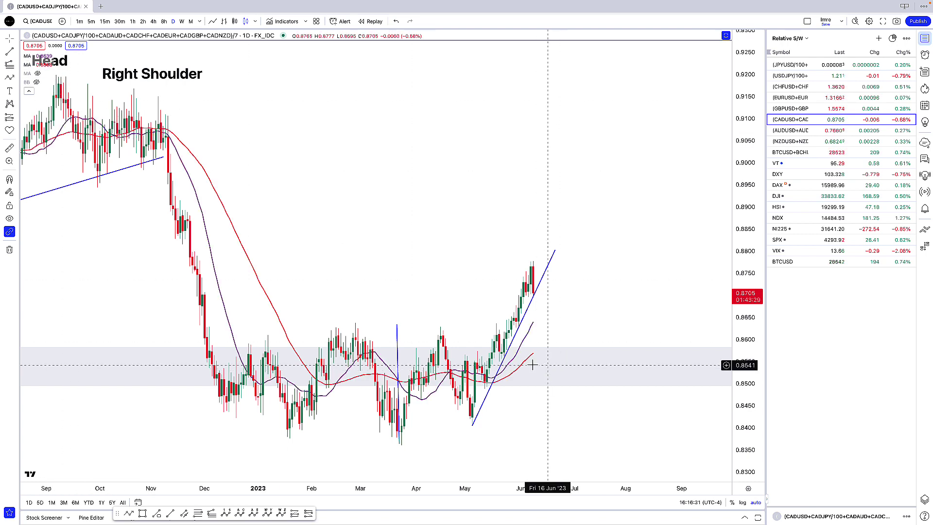
- Cancel an unfinished line drawing and open the AUDUSD index chart from the watchlist
{"action": "left_click", "coordinate": [128, 514]}
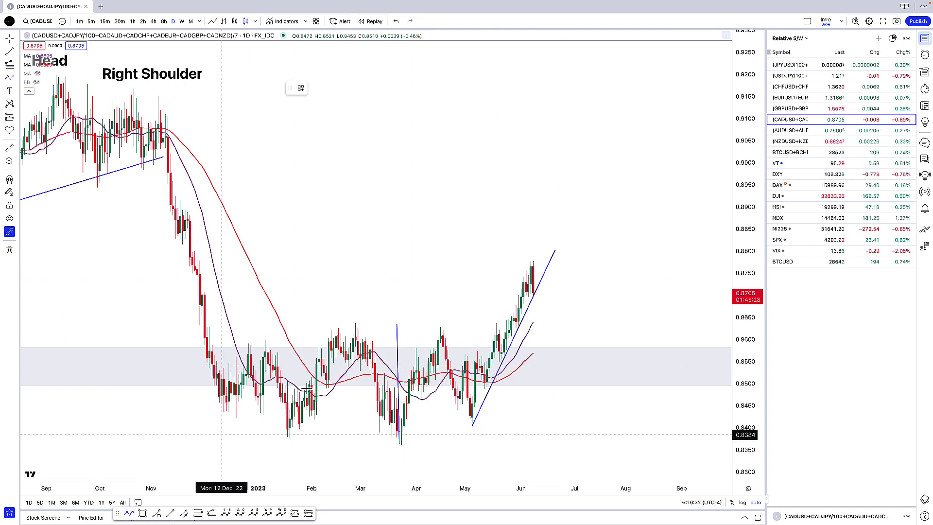
{"action": "left_click", "coordinate": [535, 295]}
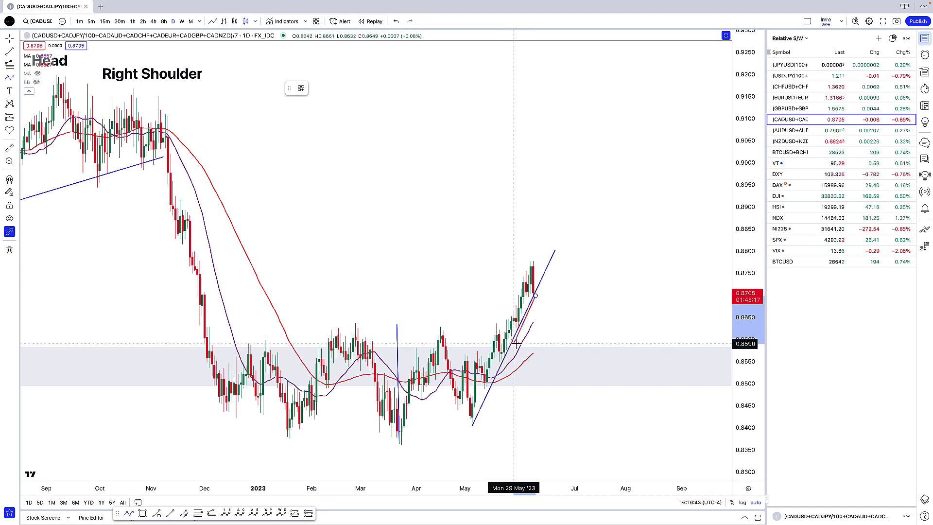
{"action": "key", "text": "Escape"}
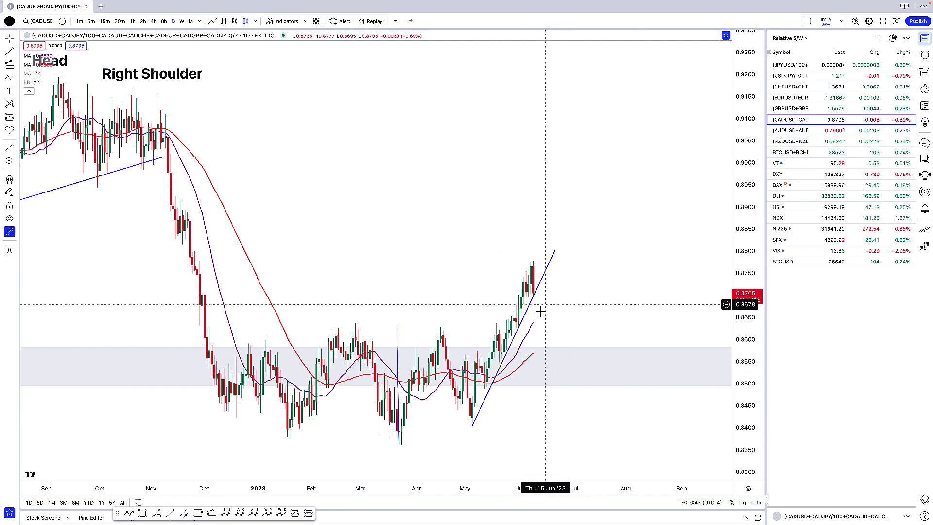
{"action": "left_click", "coordinate": [792, 131]}
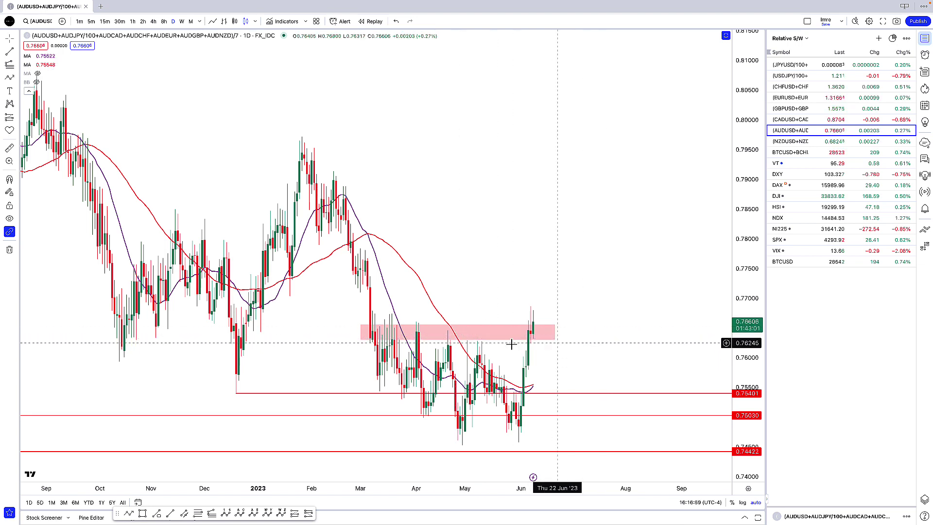
- Extend the pink zone rightward, draw an upward arrowed path into early July, then load NZD
{"action": "left_click_drag", "start_coordinate": [555, 333], "coordinate": [594, 334]}
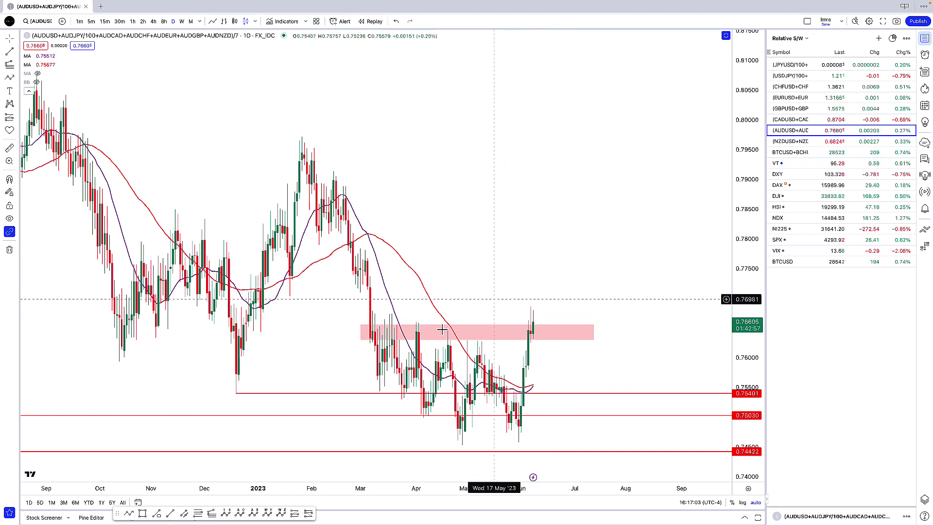
{"action": "left_click", "coordinate": [128, 514]}
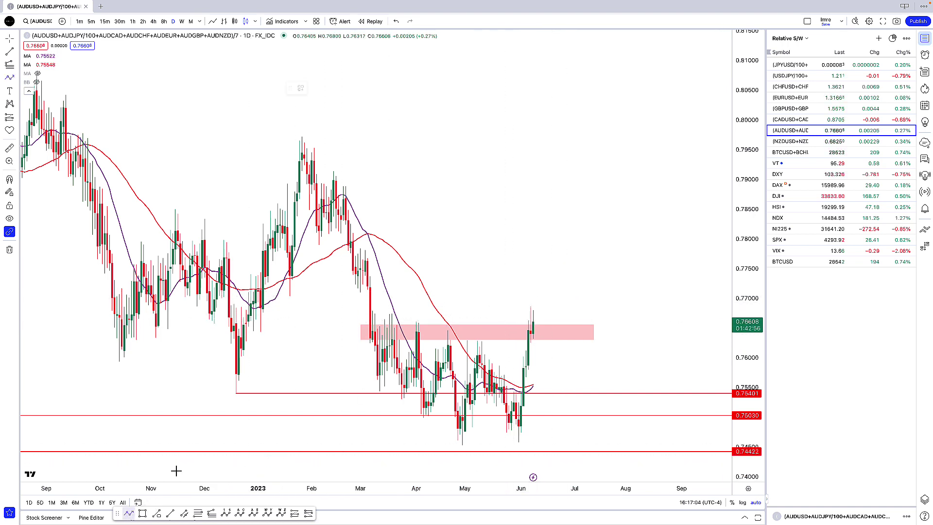
{"action": "left_click", "coordinate": [534, 307]}
{"action": "left_click", "coordinate": [534, 303]}
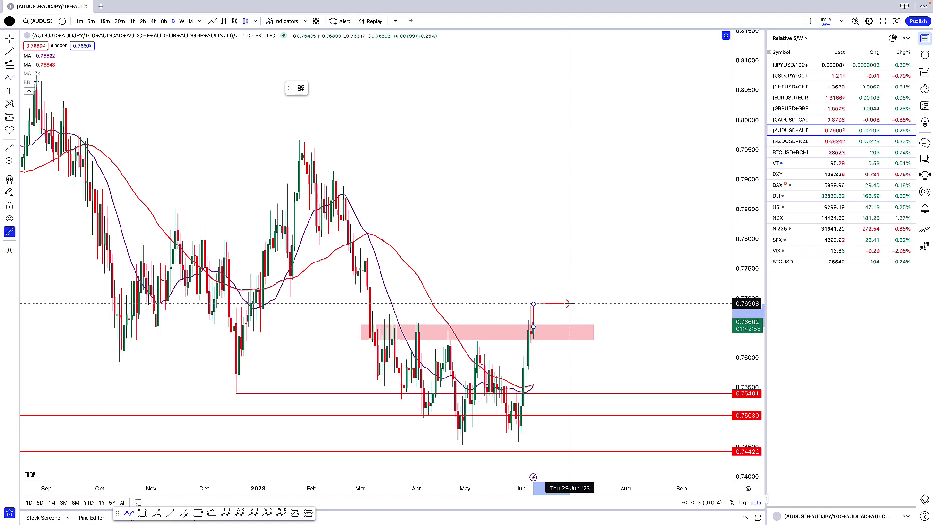
{"action": "left_click", "coordinate": [569, 304]}
{"action": "double_click", "coordinate": [572, 242]}
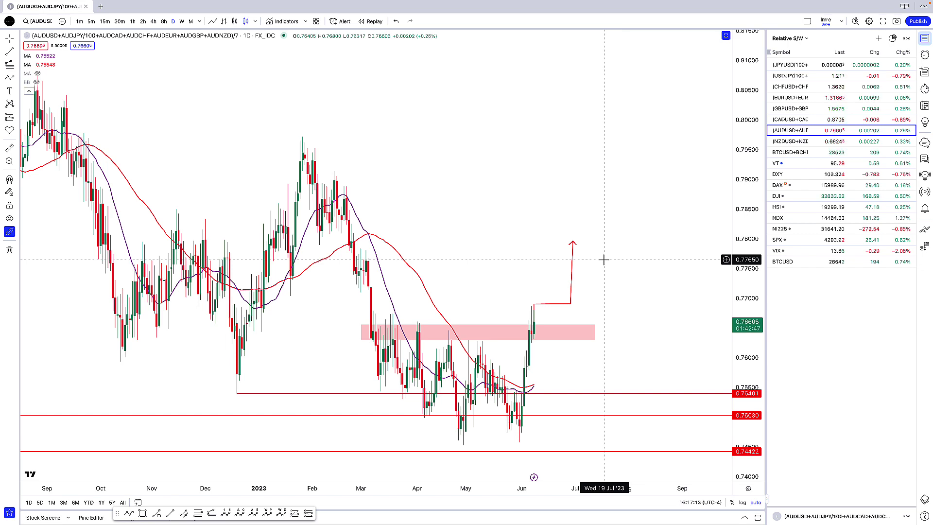
{"action": "key", "text": "Down"}
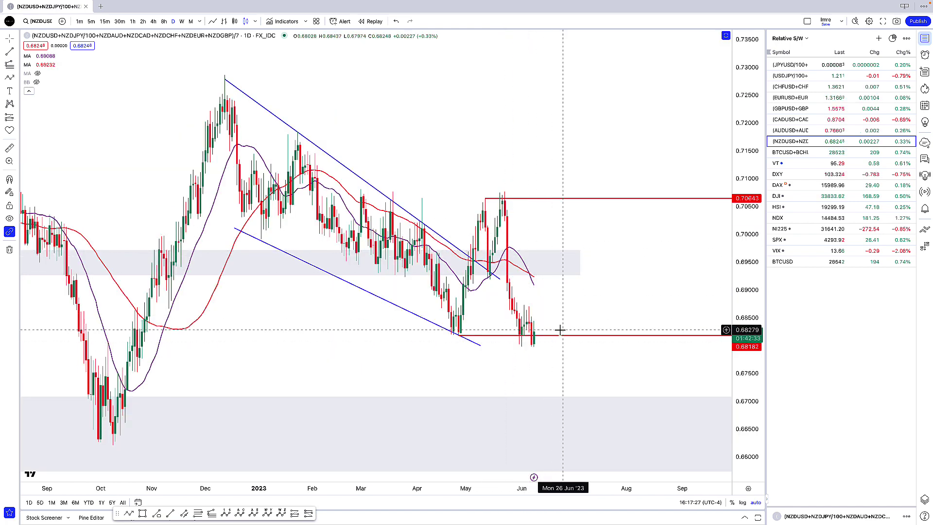
- Draw a red path from the latest candle up to about 0.6924, then down to 0.669
{"action": "left_click", "coordinate": [129, 513]}
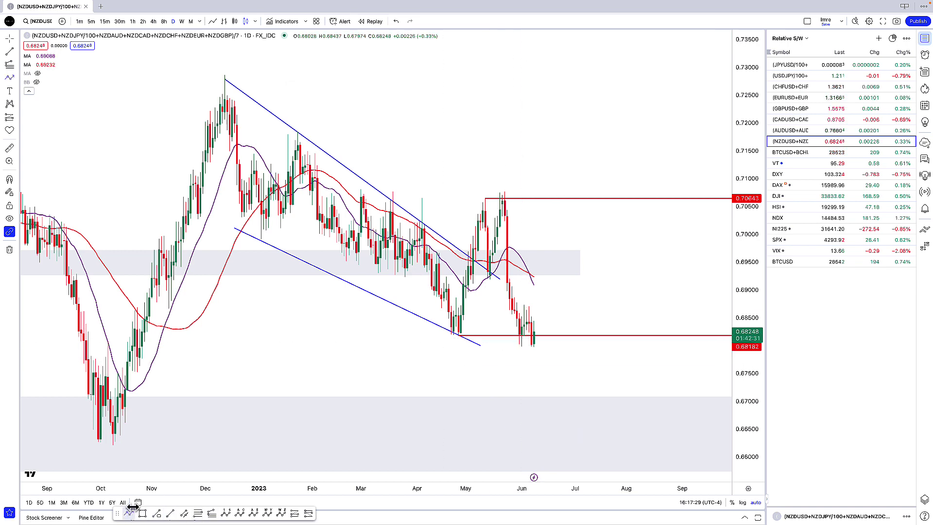
{"action": "left_click", "coordinate": [539, 347]}
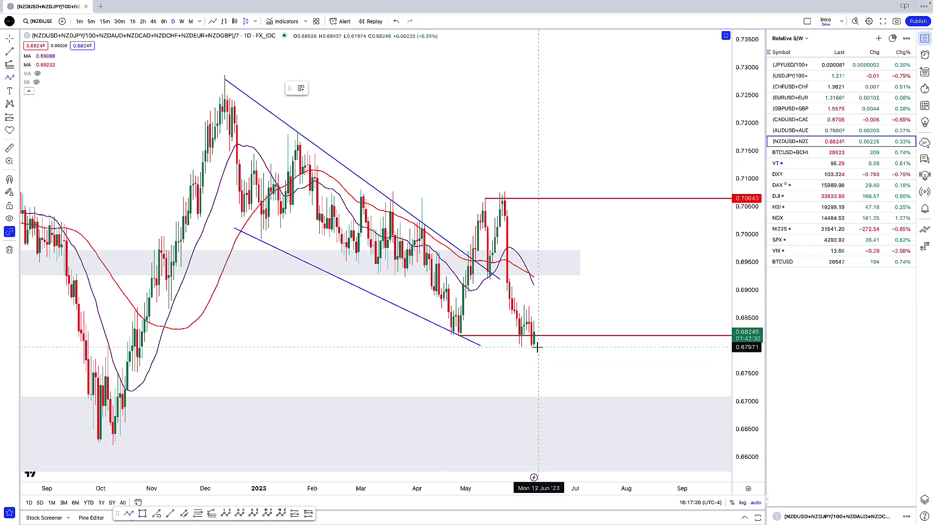
{"action": "left_click", "coordinate": [539, 286]}
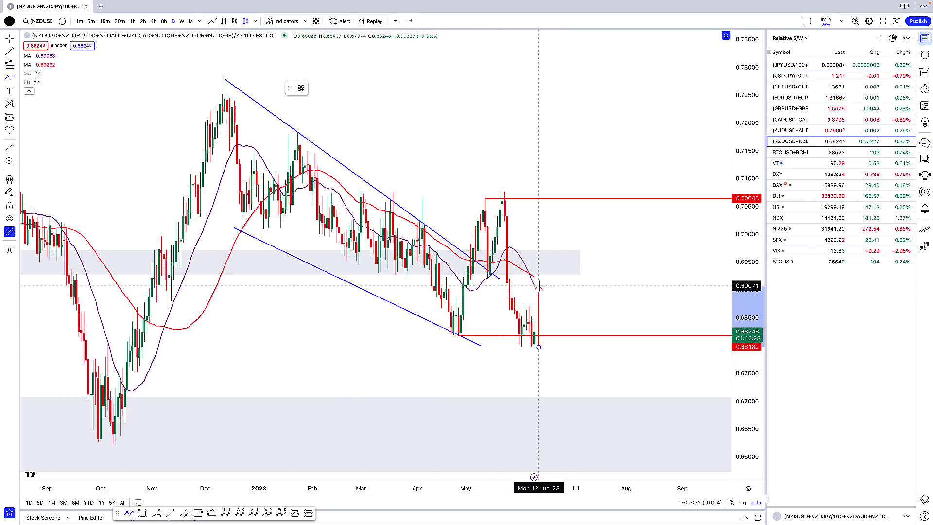
{"action": "double_click", "coordinate": [591, 417]}
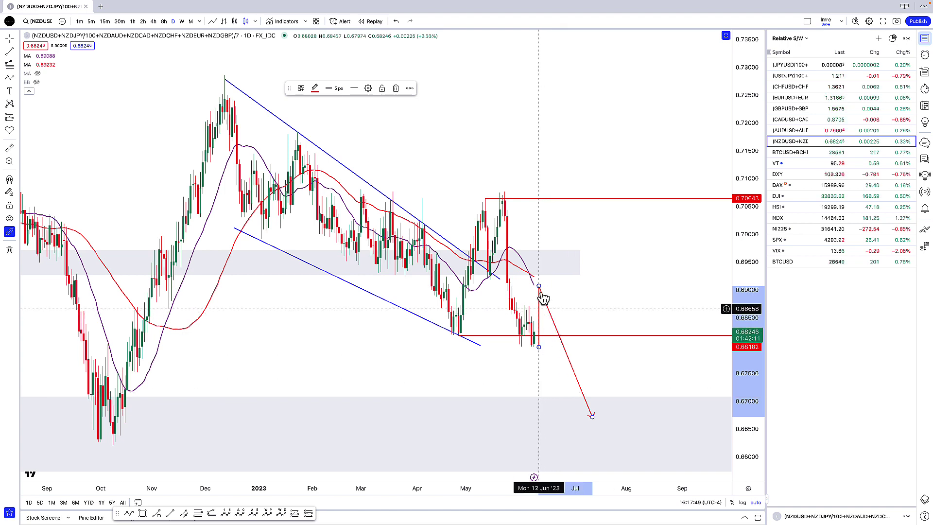
{"action": "left_click_drag", "start_coordinate": [539, 286], "coordinate": [541, 279]}
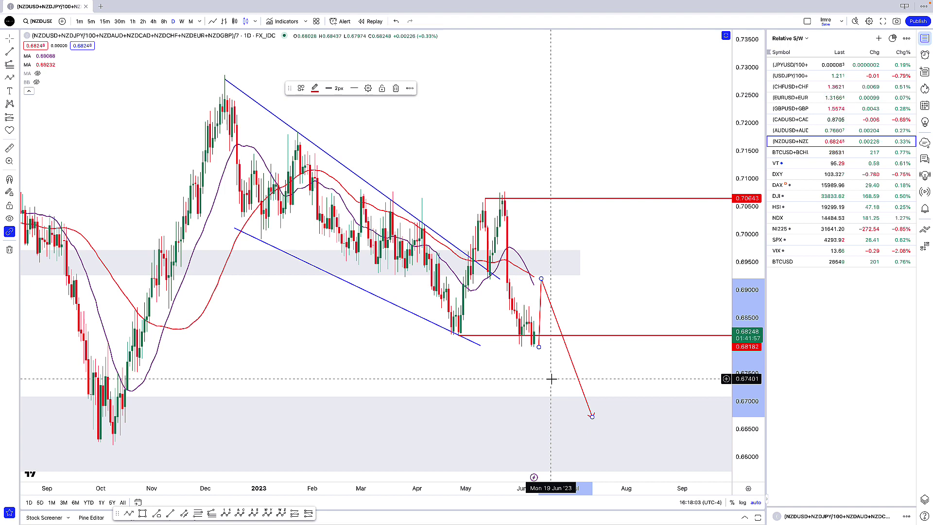
- Switch from TradingView to Microsoft PowerPoint with Cmd+Tab
{"action": "key", "text": "super+Tab"}
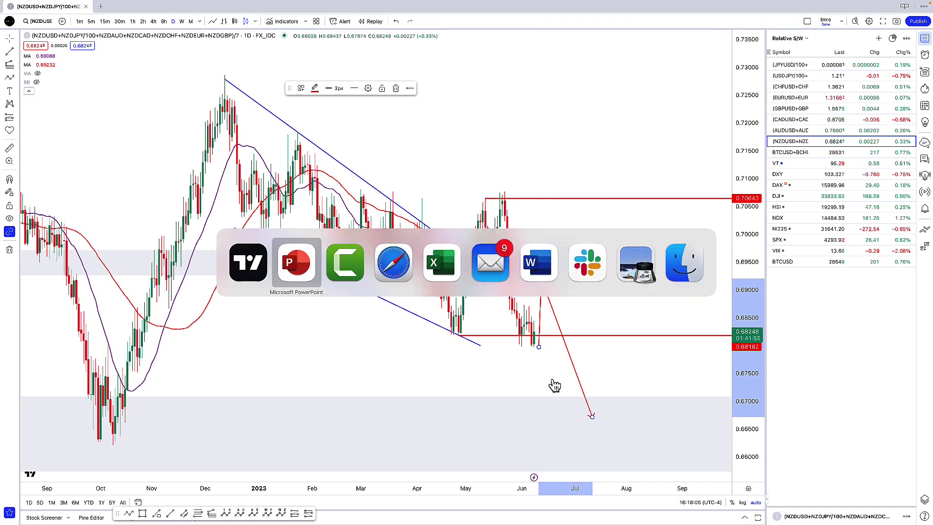